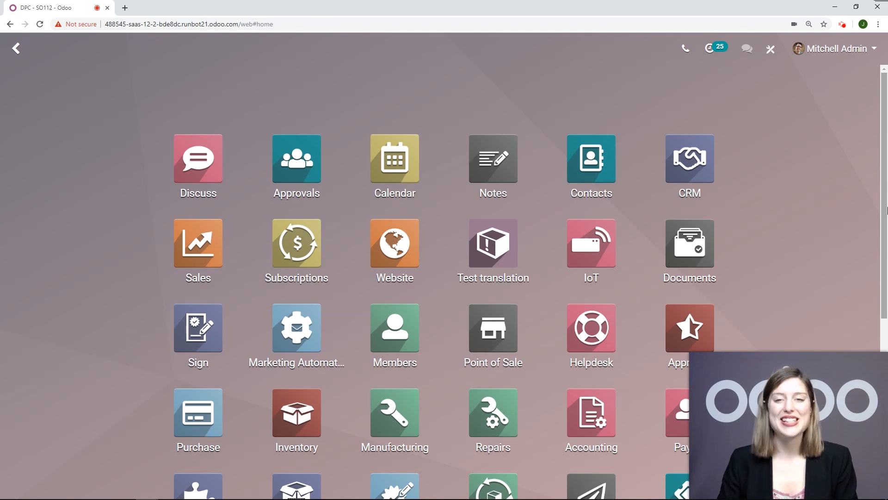
Create a project named "Customization Service" in the Project app.
scroll(152, 252, down, 4)
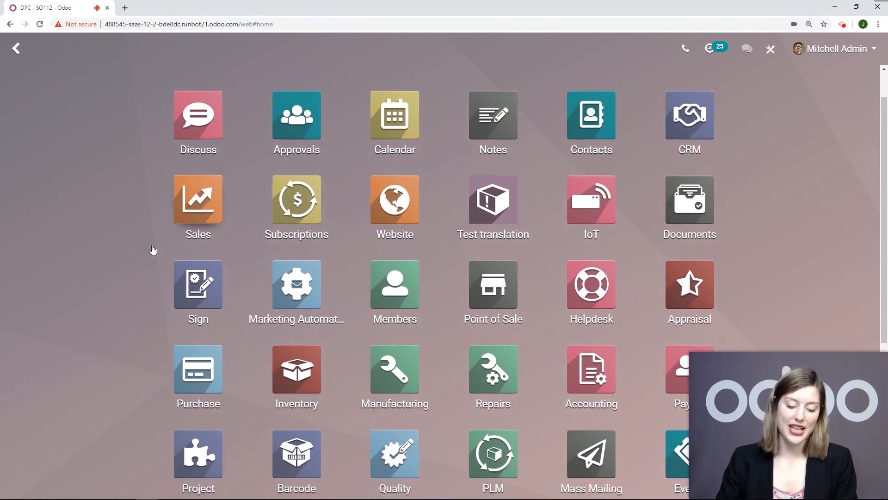
click(207, 307)
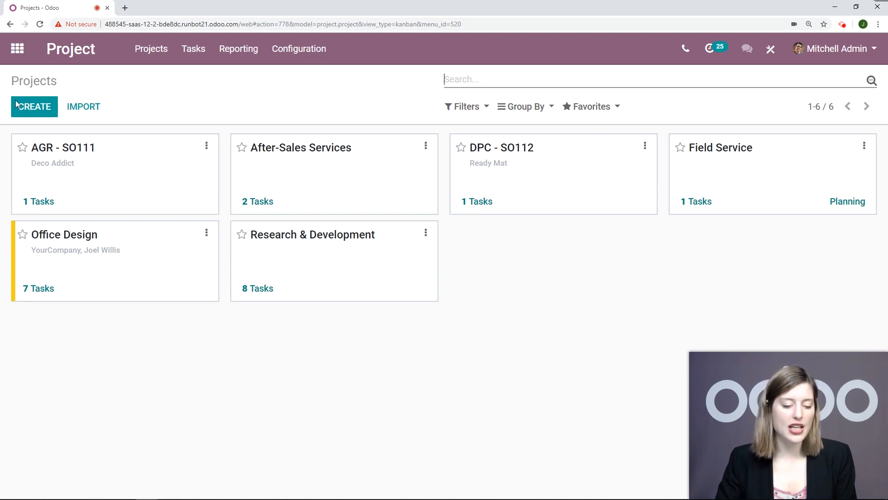
click(36, 106)
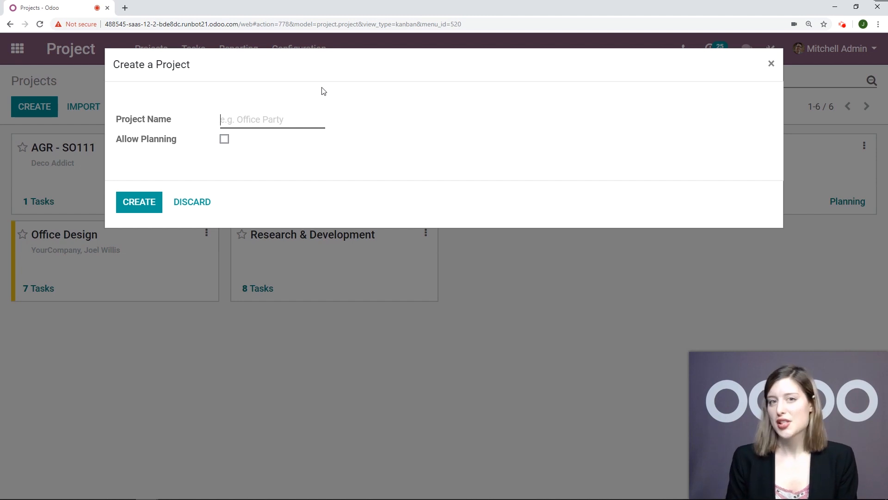
text(Customi)
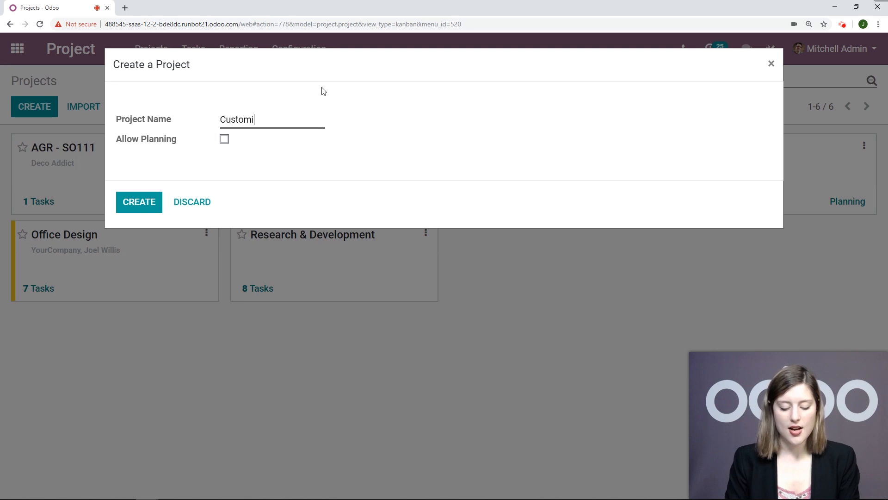
text(zation Service)
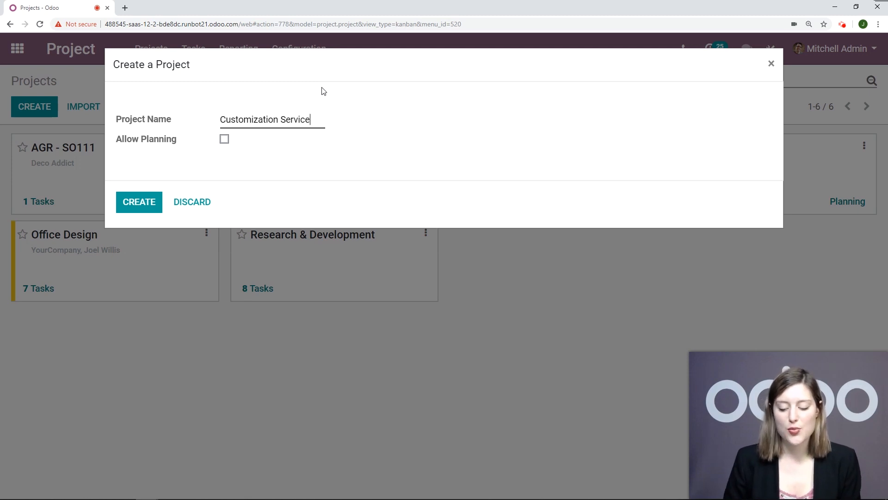
click(224, 140)
click(223, 140)
click(136, 203)
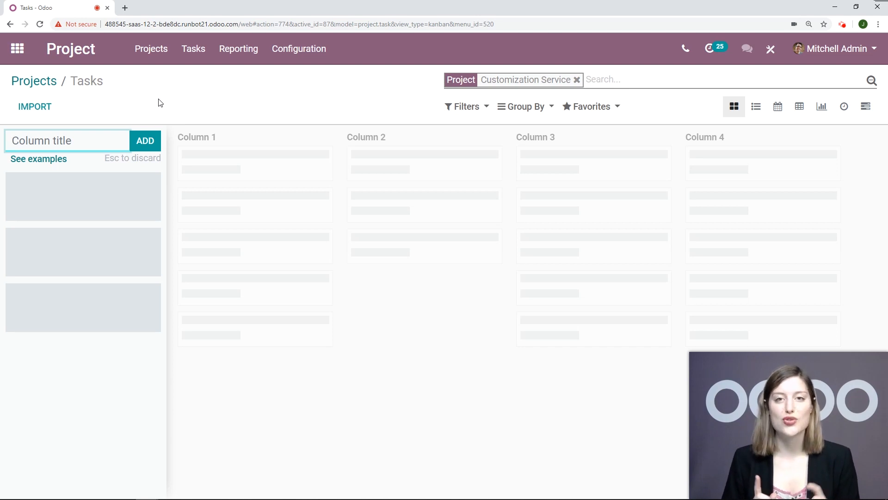
Examine the Kanban stage examples for Digital Marketing, Getting Things Done (GTD) and Research Project.
click(33, 160)
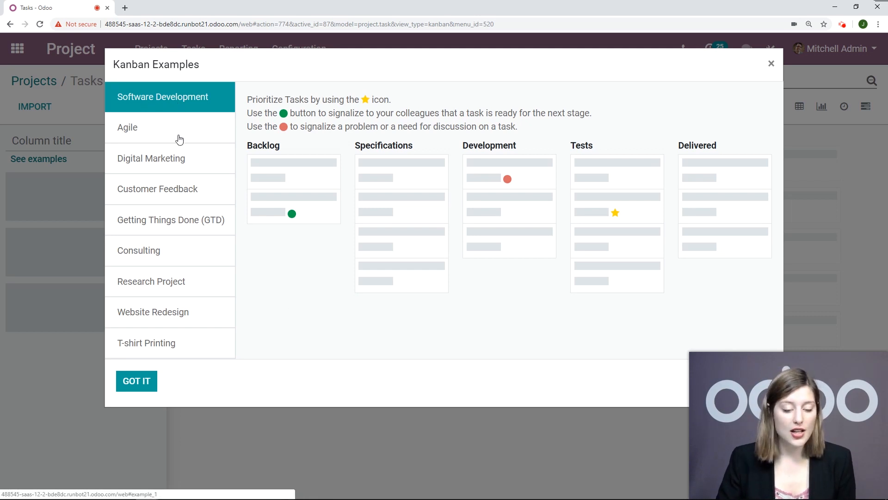
click(180, 158)
click(189, 218)
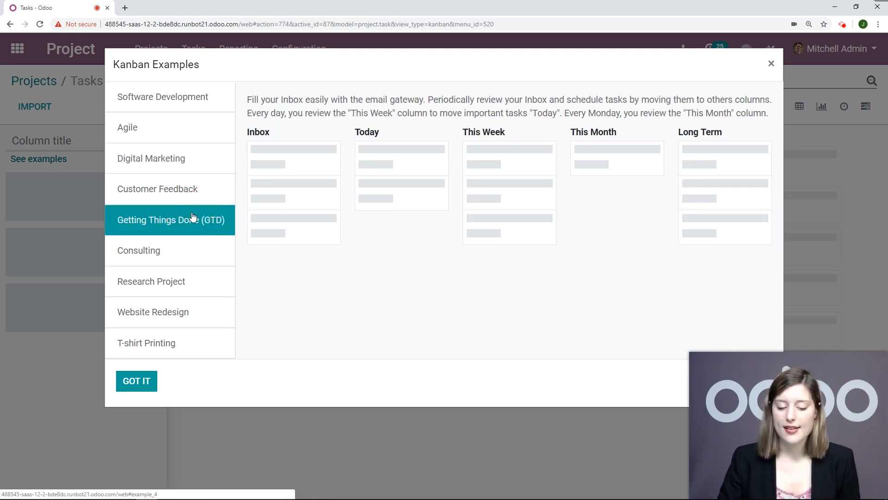
click(180, 289)
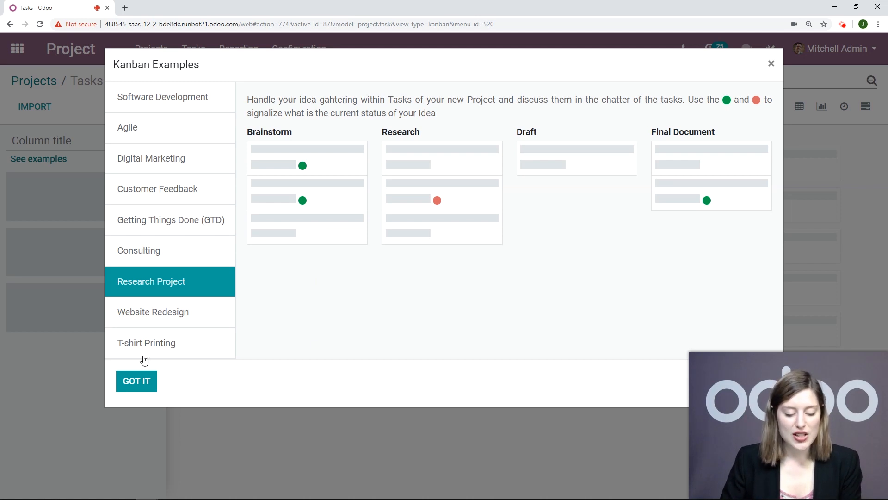
click(151, 382)
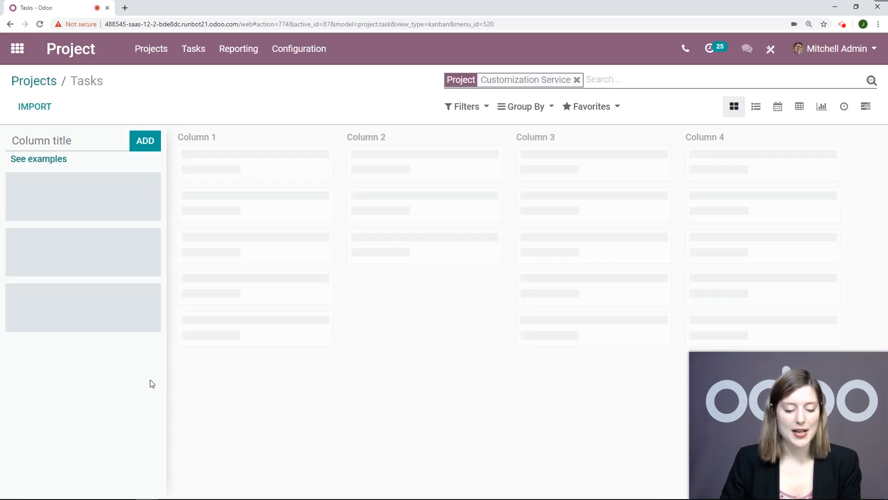
Add the stages Specification, Customization, Presentation to Customer and Done to the project's task board.
click(90, 141)
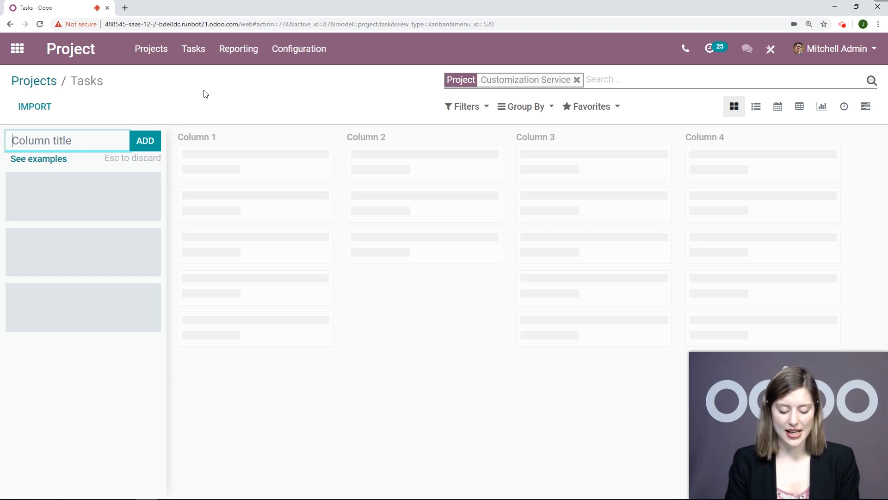
text(Specification)
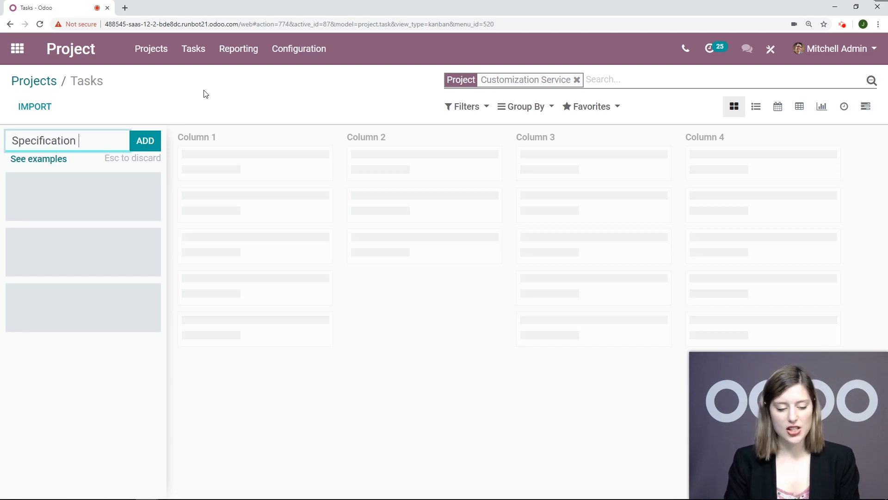
key(Return)
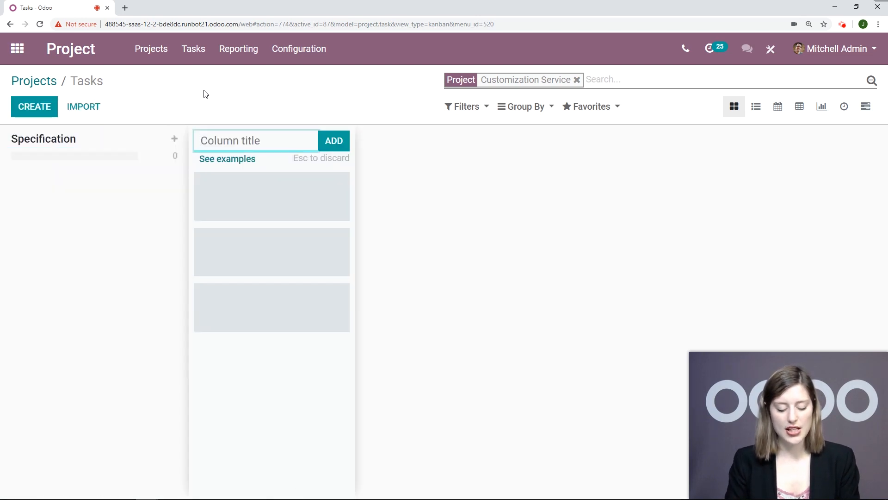
text(Customization)
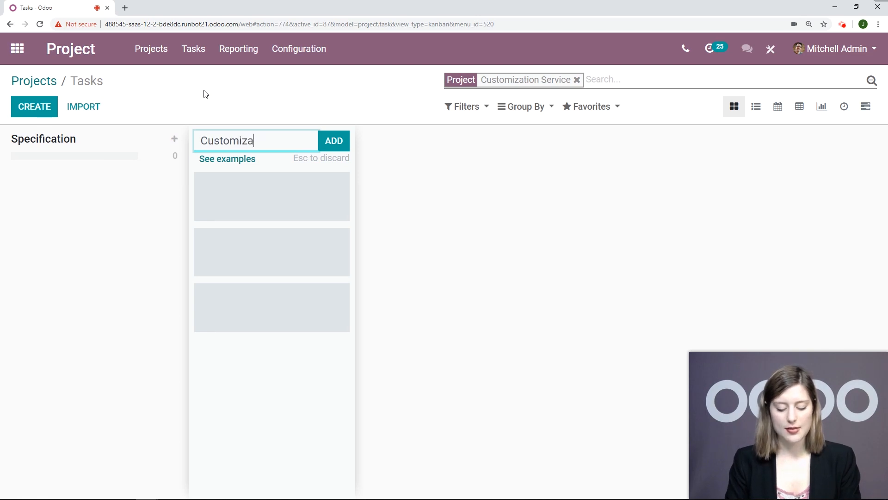
key(Return)
text(Presentation to Customer)
key(Return)
text(Done)
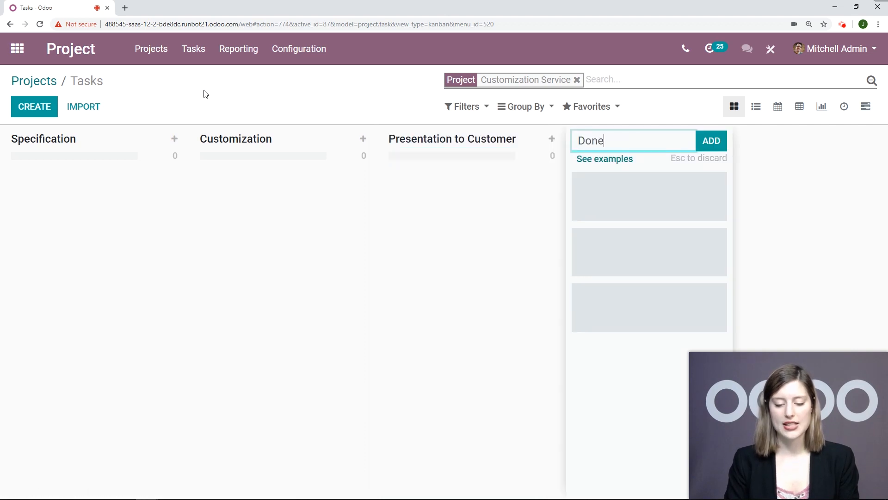
key(Return)
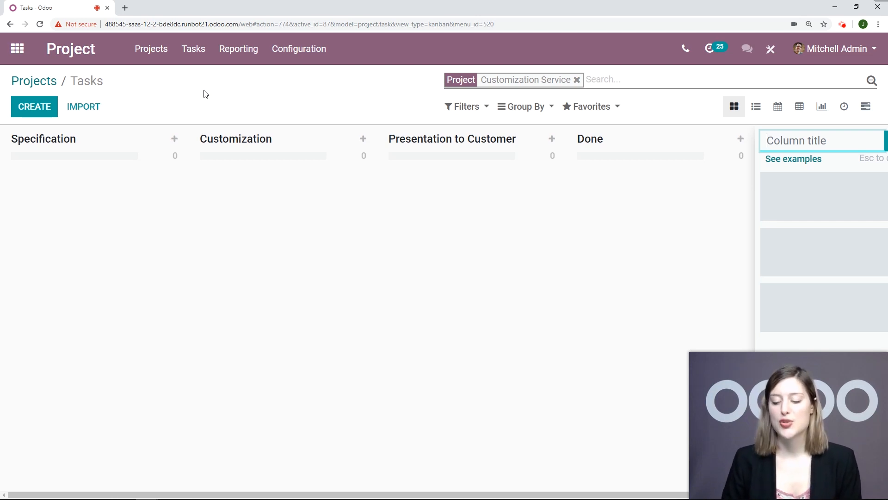
Create a task titled "Custom Drawer" in the Specification stage.
click(44, 113)
text(Custom Drawer)
key(Return)
Create an unassigned task titled "Custom Desk" in the Specification stage and open its full form for editing.
text(Custom Desk)
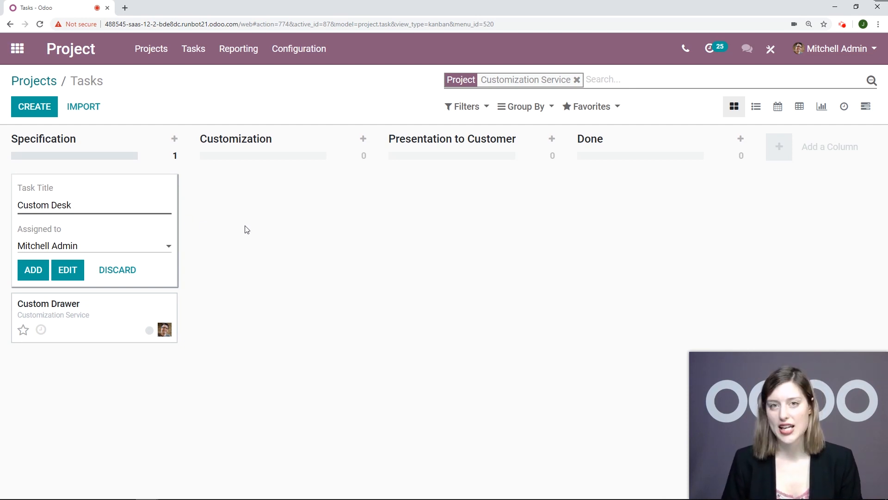
click(153, 247)
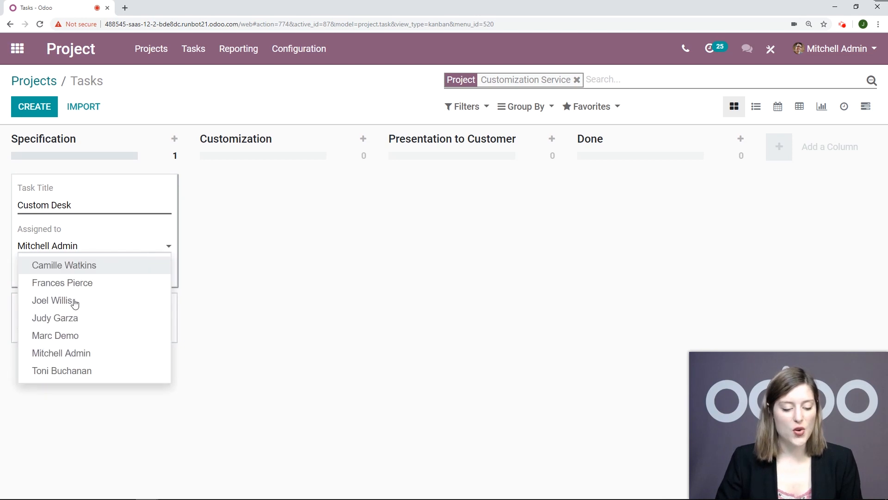
drag(91, 254, 2, 256)
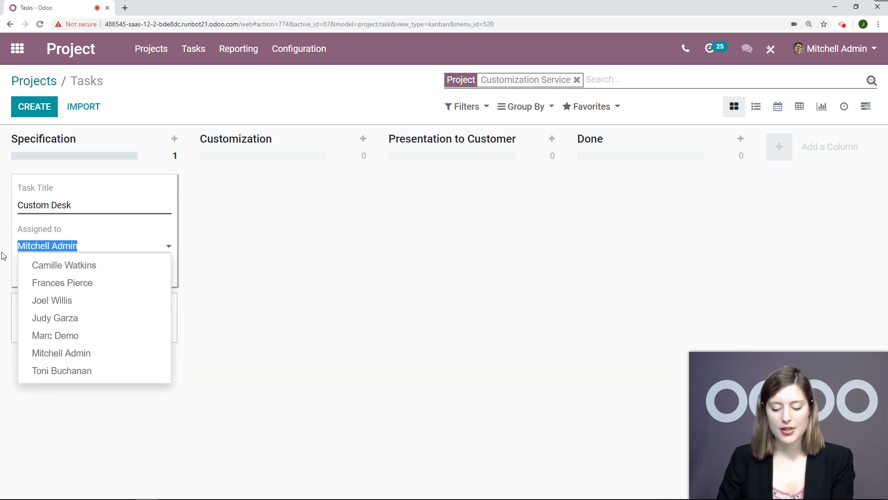
key(BackSpace)
click(167, 231)
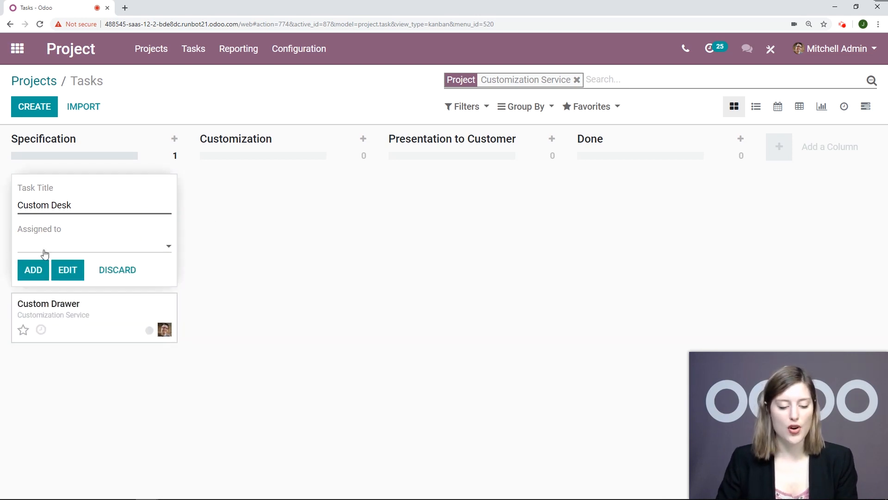
click(68, 270)
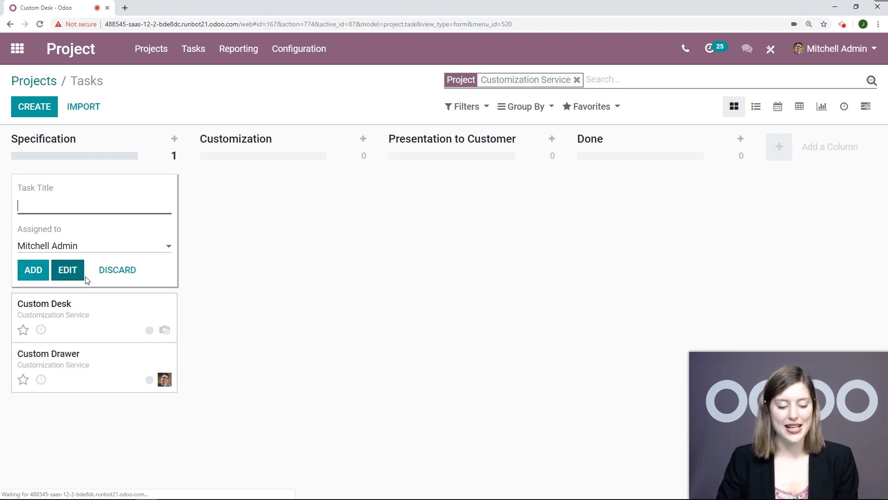
scroll(584, 190, down, 2)
scroll(581, 201, up, 2)
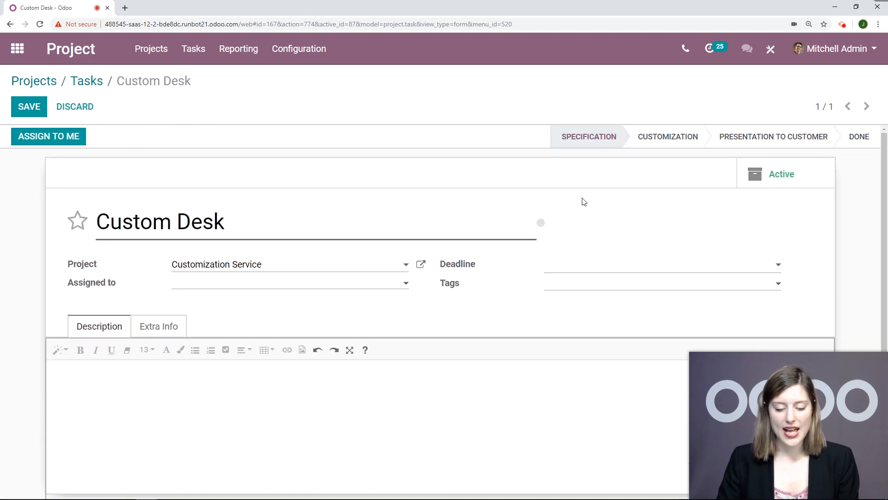
Examine the Custom Desk task's title, the available assignees and the projects it can belong to.
click(77, 221)
scroll(308, 200, down, 1)
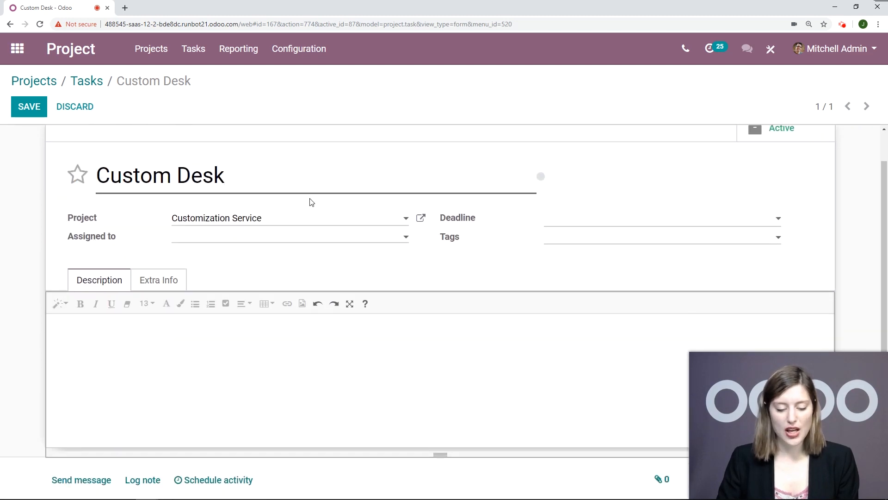
click(294, 185)
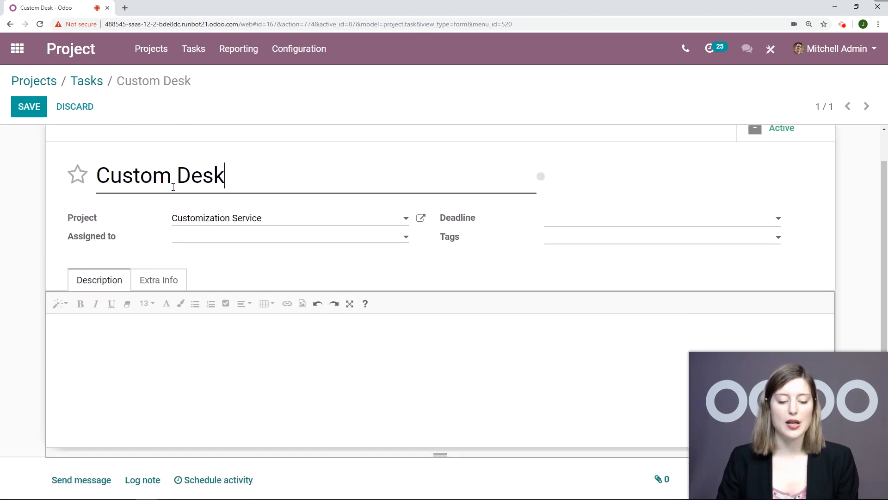
click(203, 238)
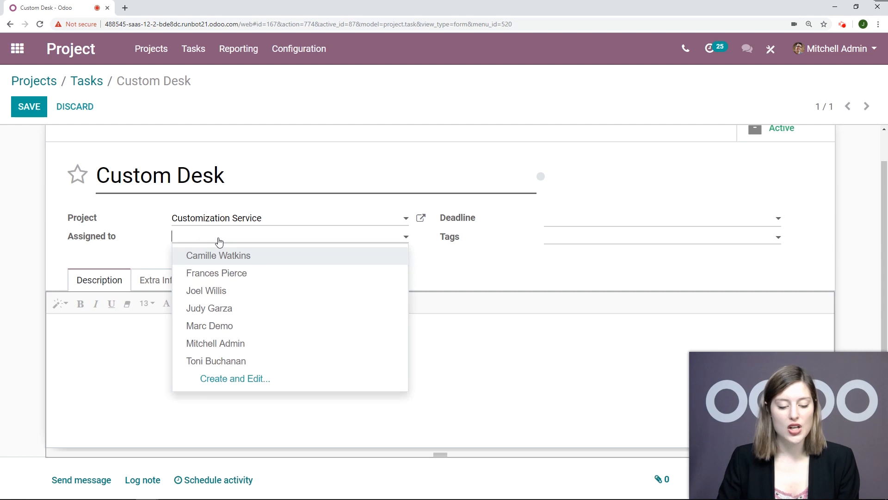
click(2, 222)
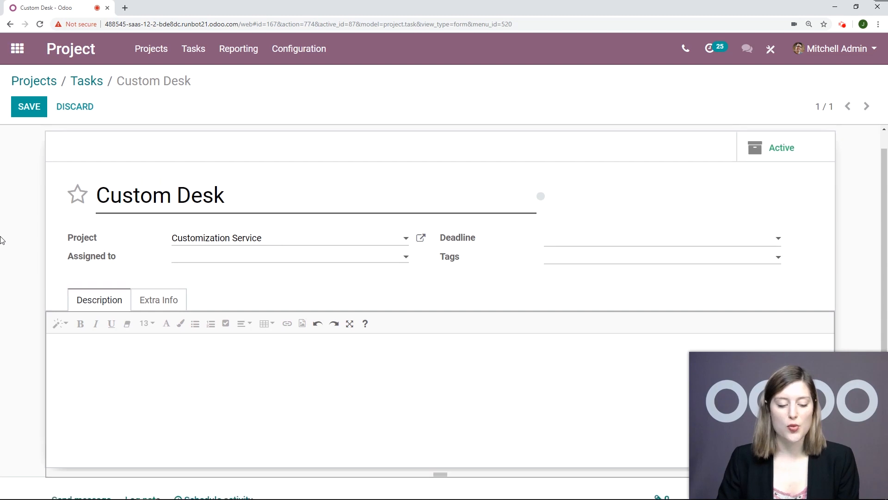
scroll(2, 240, up, 1)
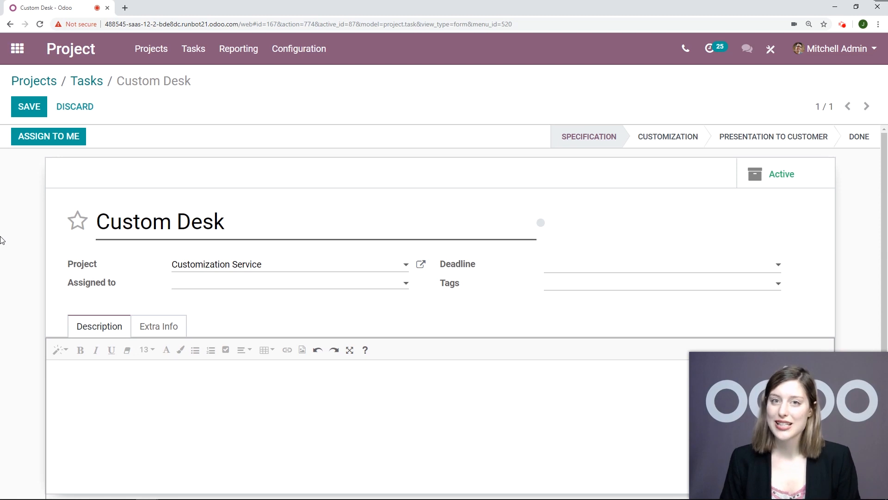
click(339, 264)
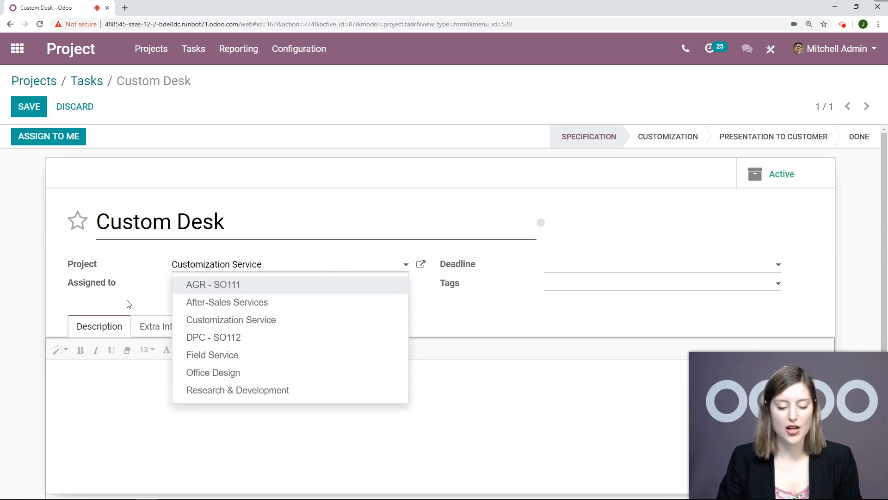
click(356, 175)
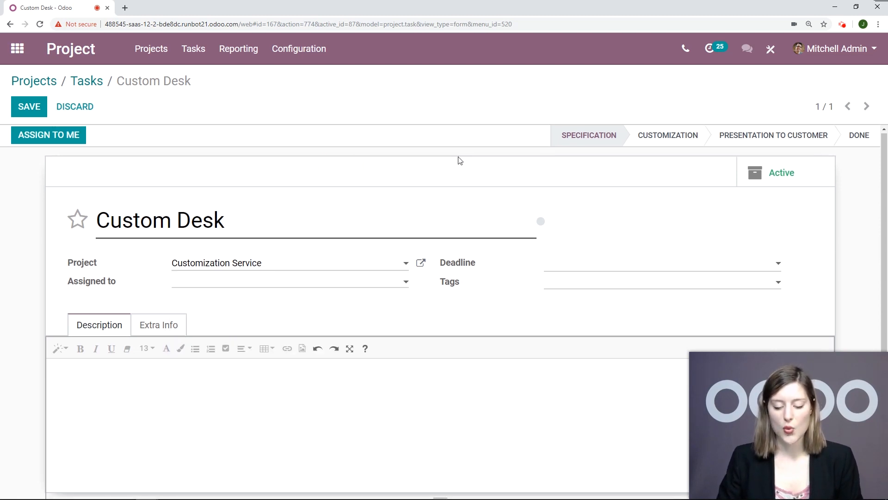
Tag the Custom Desk task with the existing tag Desk and a newly created tag Paint.
scroll(467, 180, down, 1)
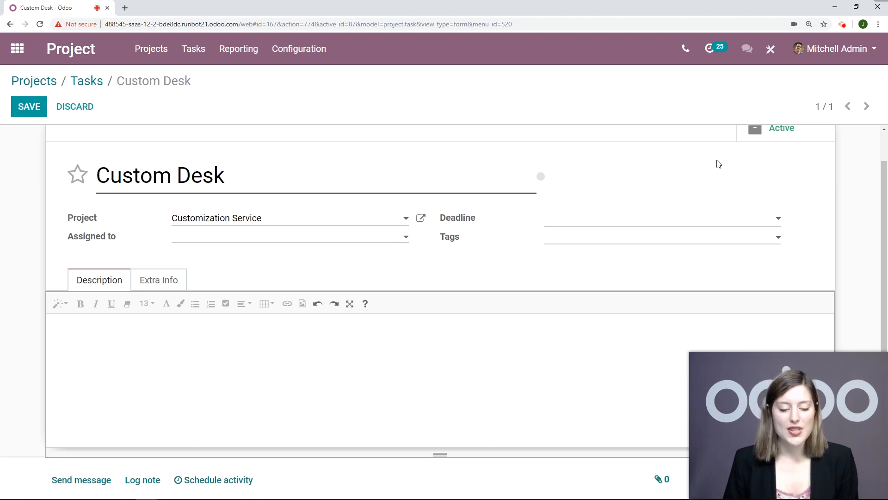
click(623, 244)
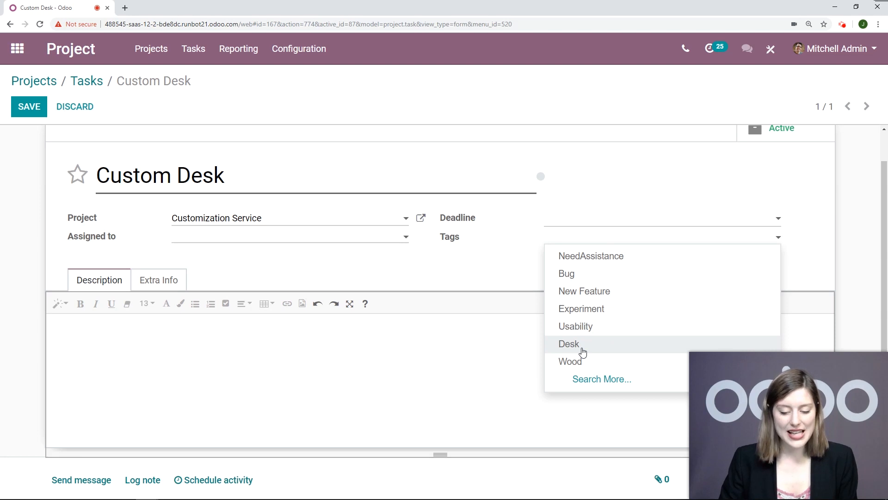
click(582, 351)
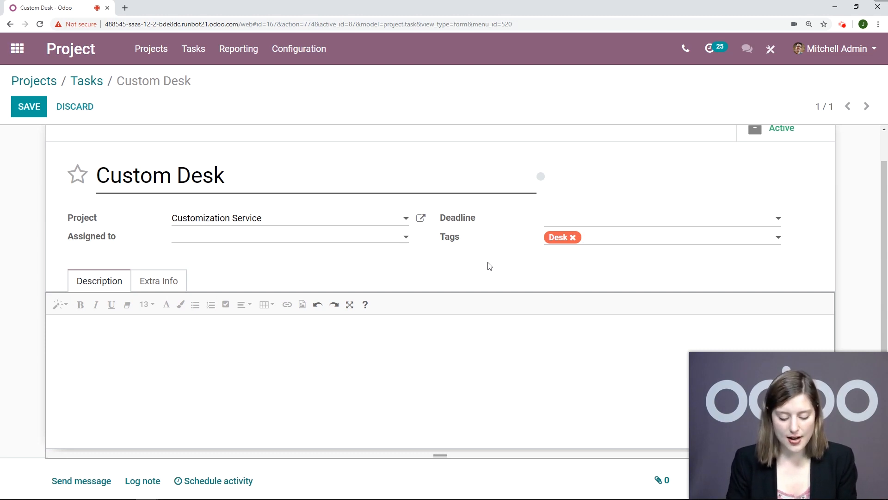
text(Paint)
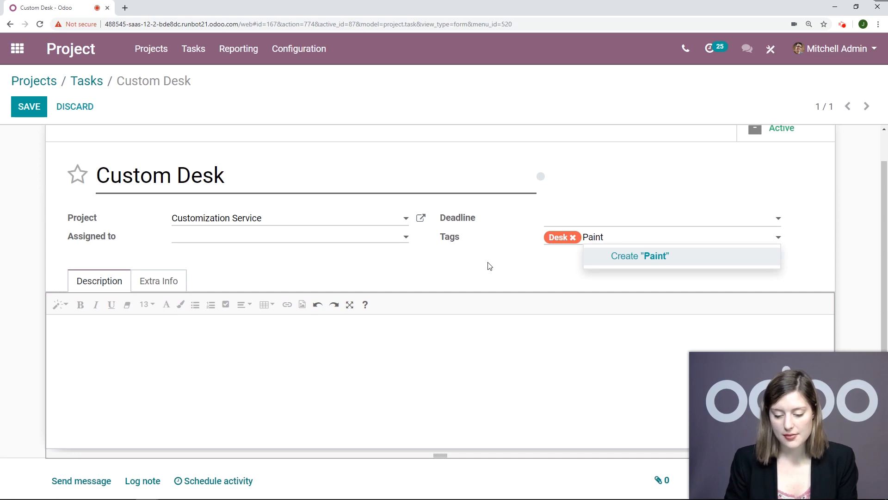
click(647, 266)
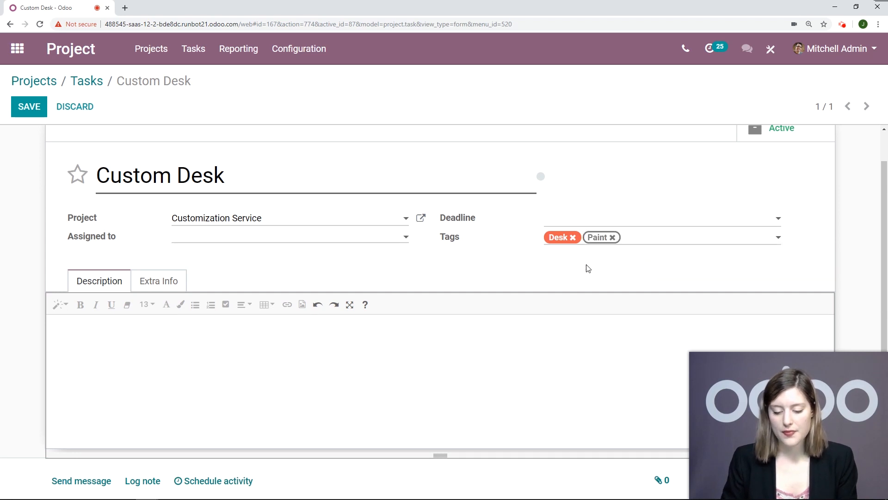
Color the Paint tag medium blue, save the Custom Desk task and return to the task board.
click(600, 238)
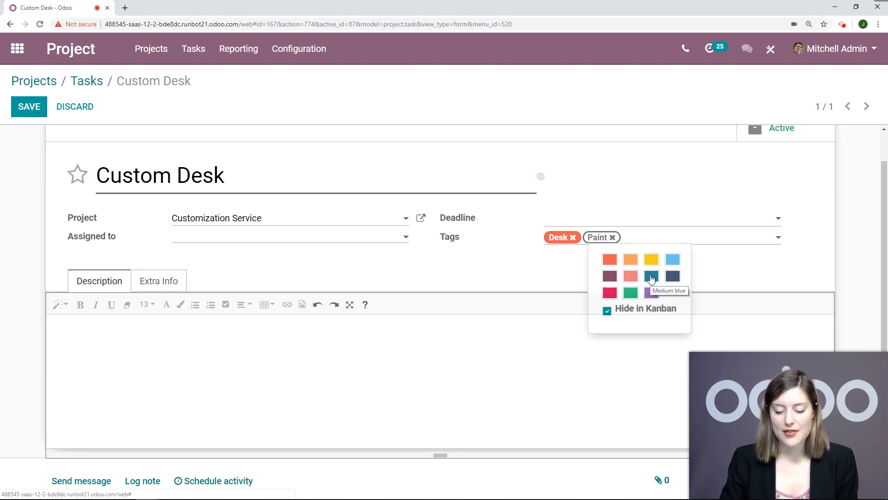
click(651, 277)
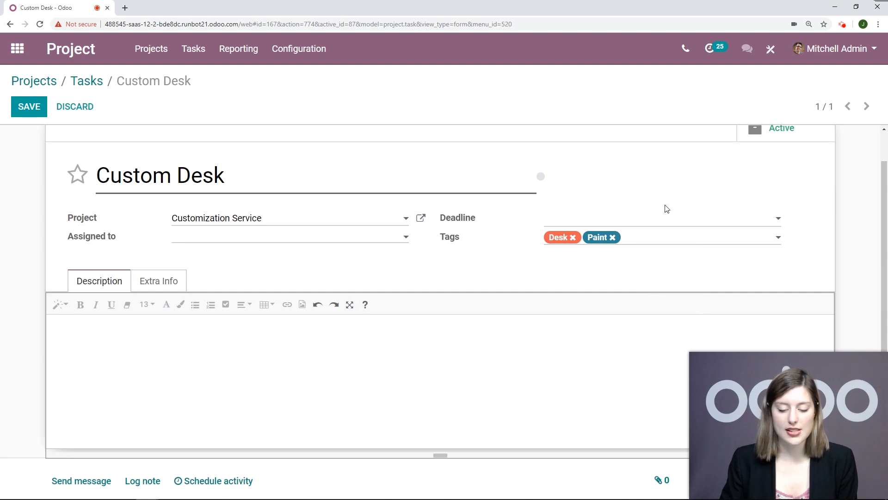
scroll(101, 192, up, 1)
click(29, 106)
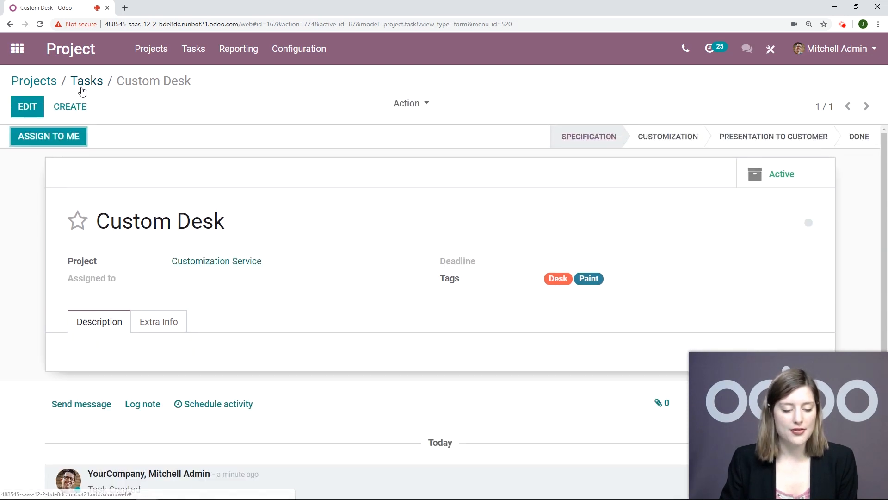
click(84, 82)
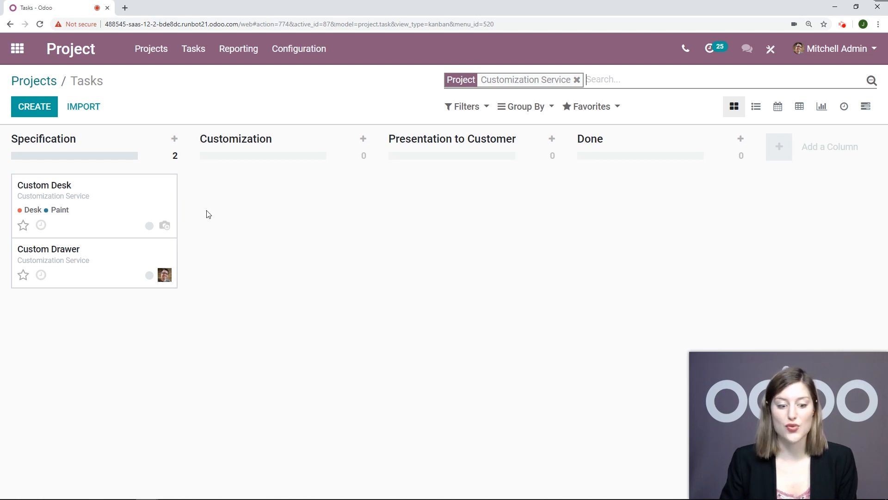
Set an Azure Interior contact as the Custom Desk task's customer under its extra information, save and return to the task board.
click(125, 205)
scroll(305, 186, down, 2)
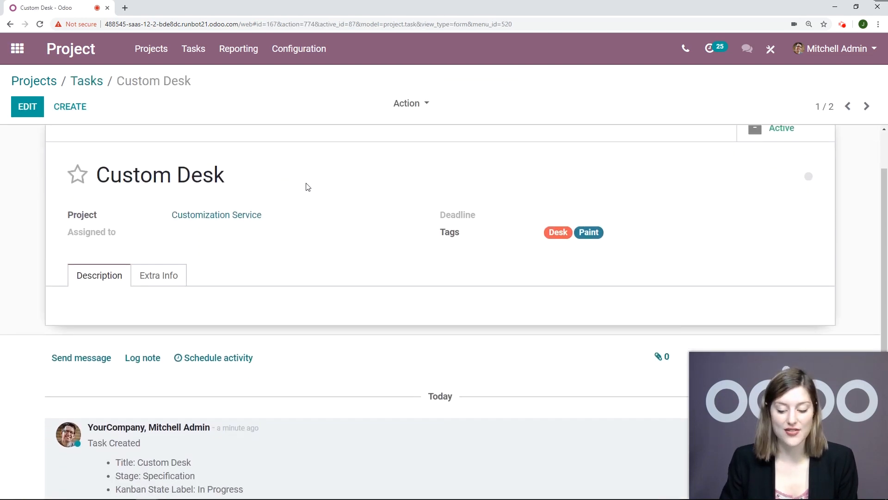
click(28, 107)
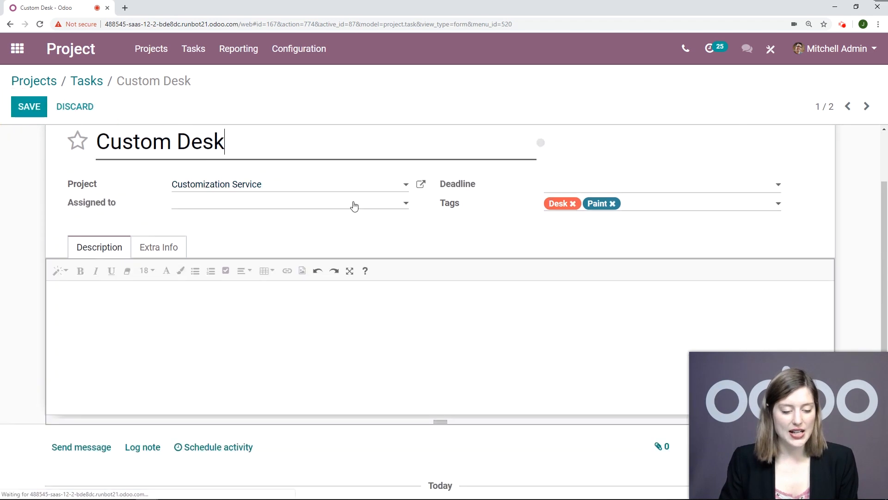
scroll(150, 301, down, 2)
click(250, 239)
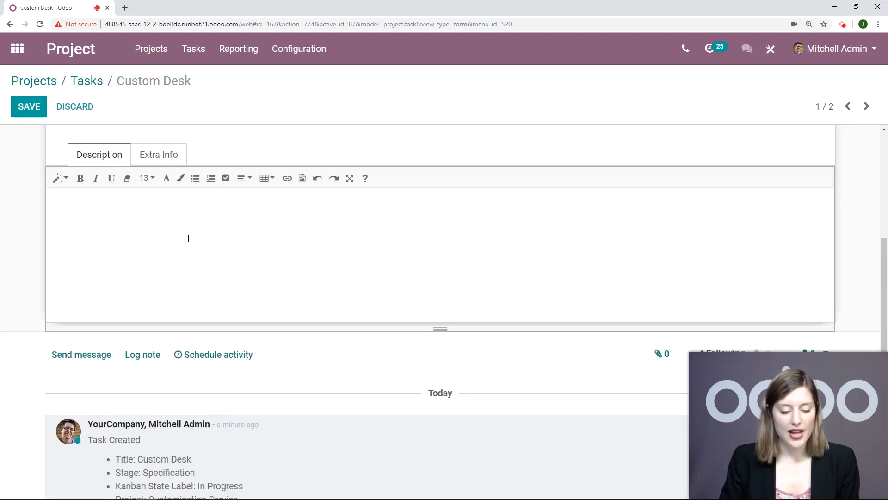
click(166, 154)
scroll(463, 249, up, 1)
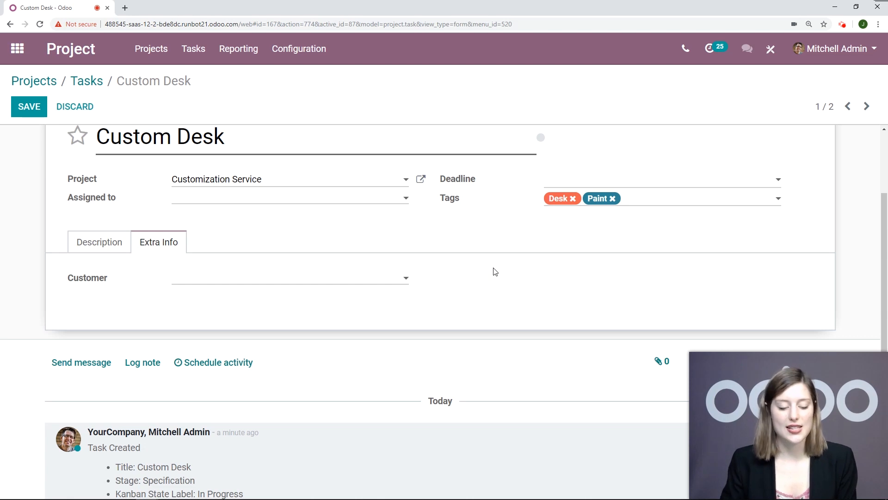
click(354, 279)
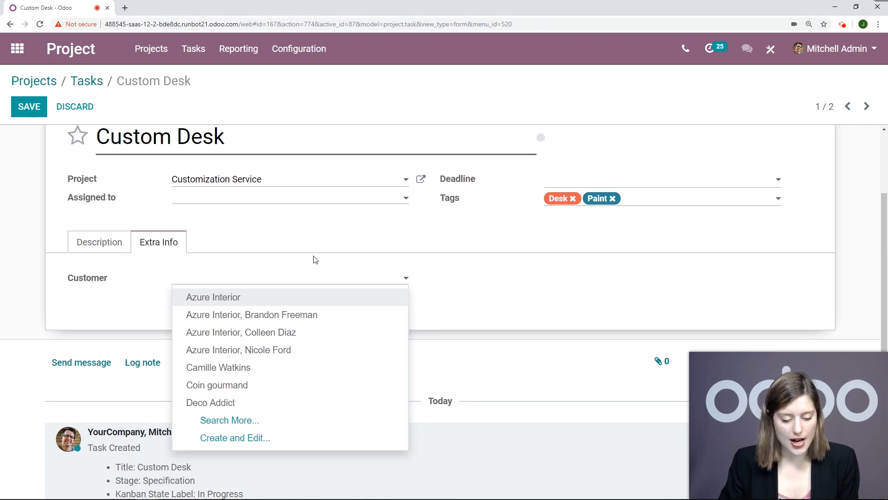
click(275, 333)
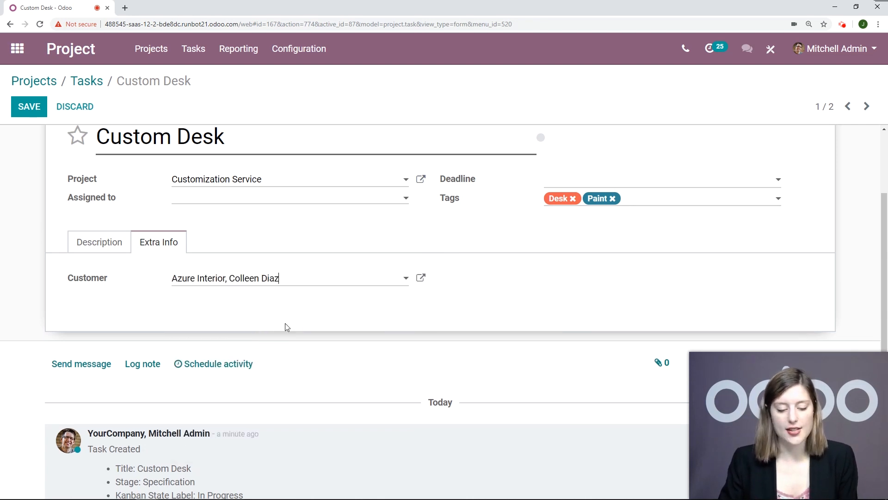
click(29, 107)
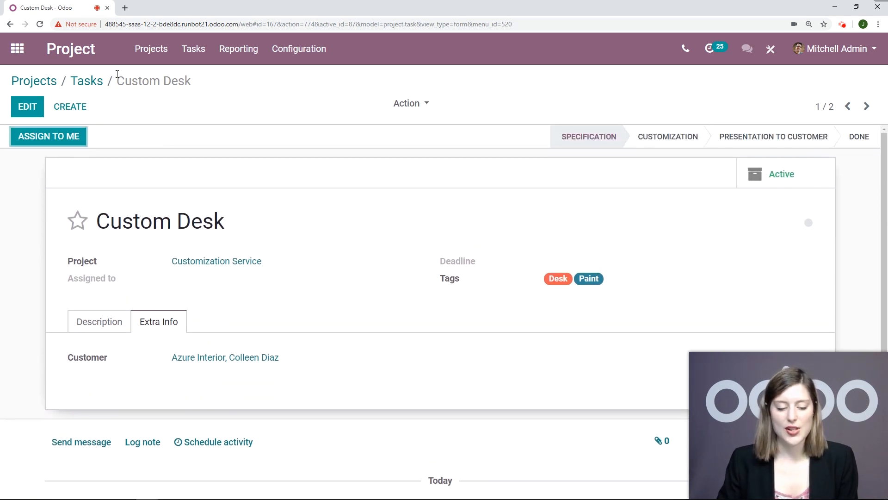
click(98, 83)
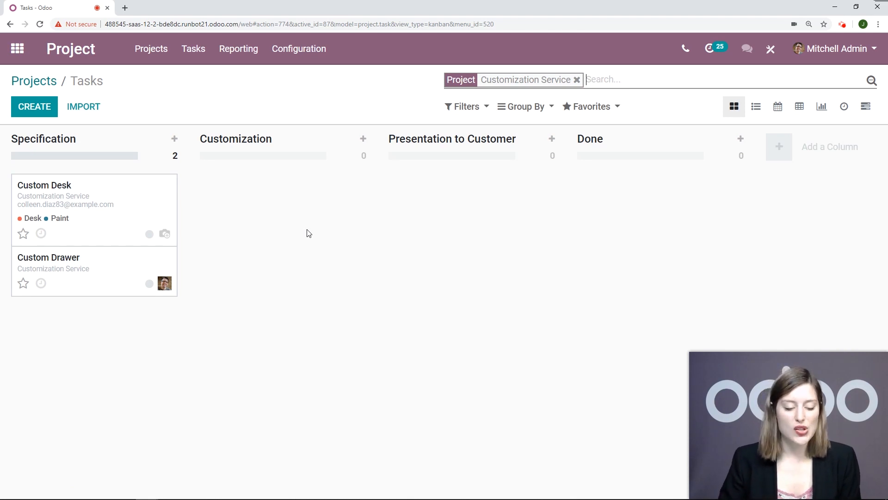
Check the priority star and the planned activities on the Custom Desk card.
click(23, 233)
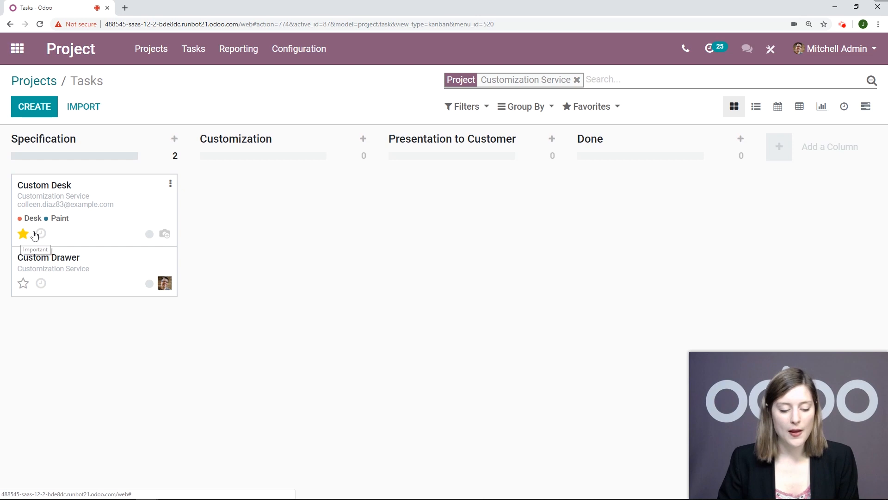
click(42, 233)
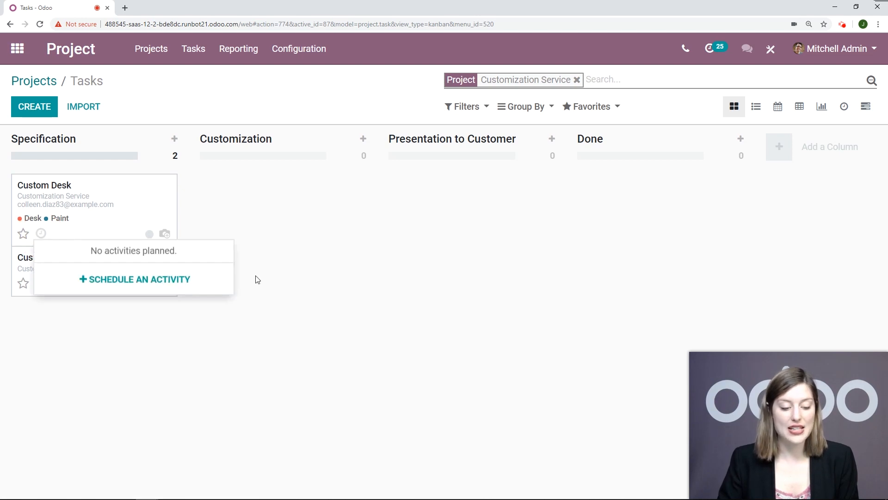
click(235, 224)
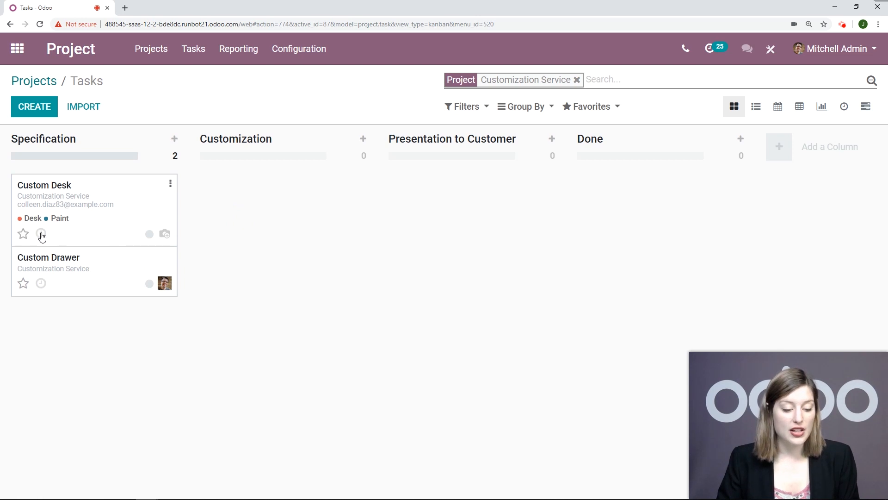
click(41, 235)
click(238, 223)
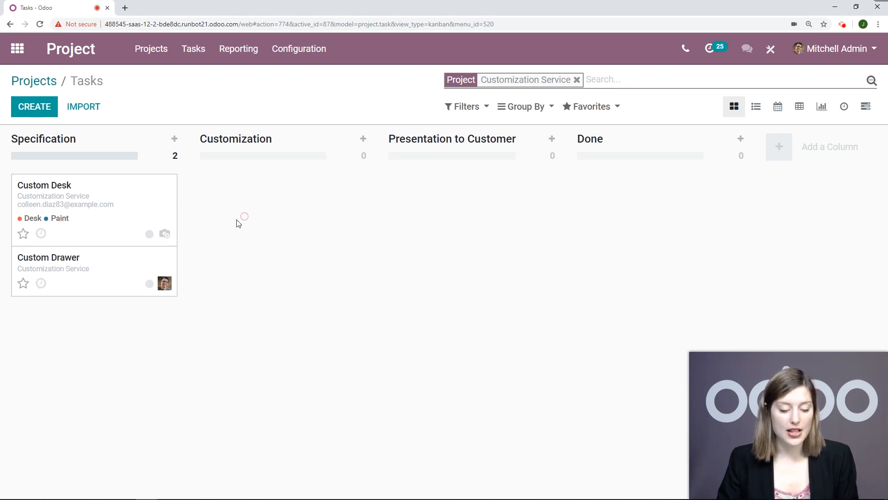
Mark the Custom Desk task as Ready for Next Stage and move it to the Customization stage.
click(150, 236)
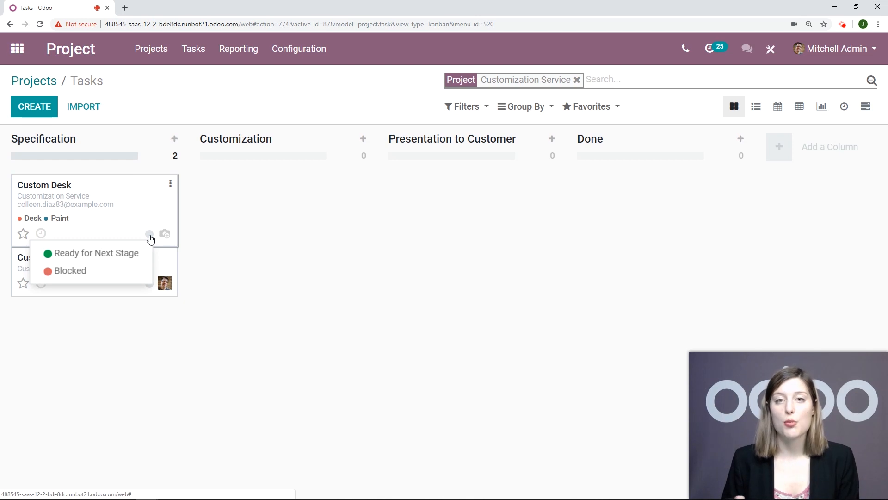
click(123, 253)
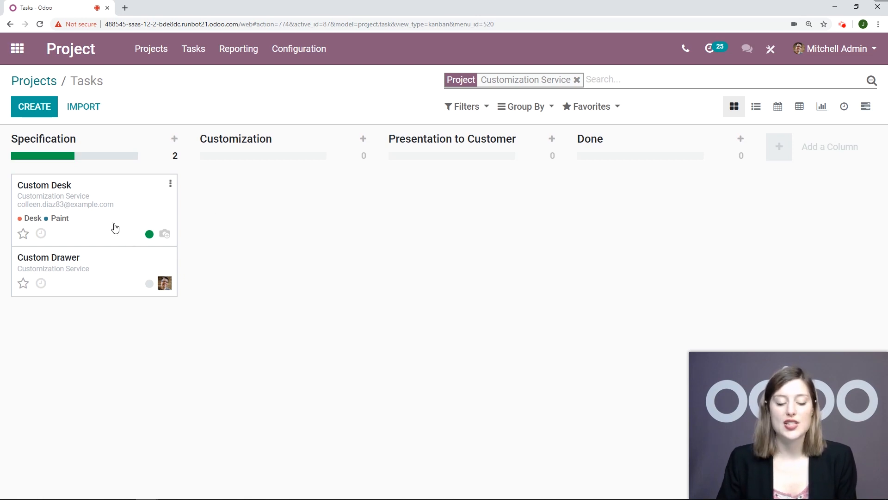
drag(115, 229, 286, 224)
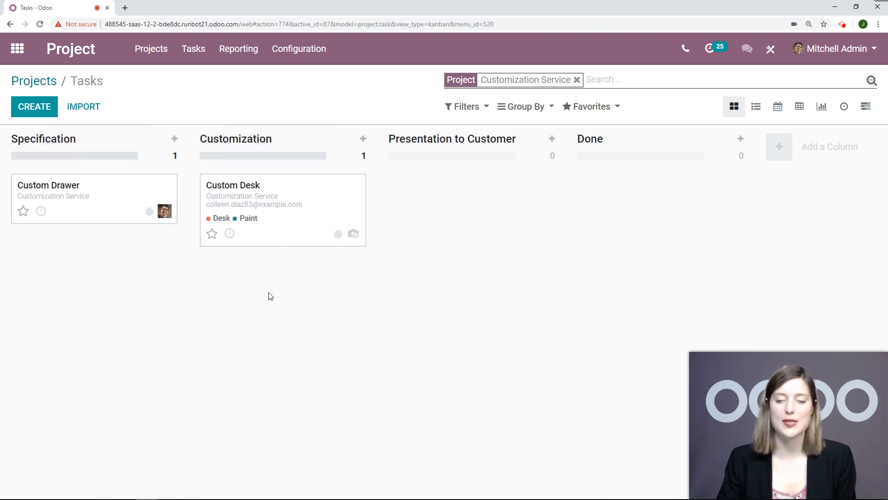
Check which status options the Custom Desk task offers in the Customization stage.
click(338, 236)
click(365, 293)
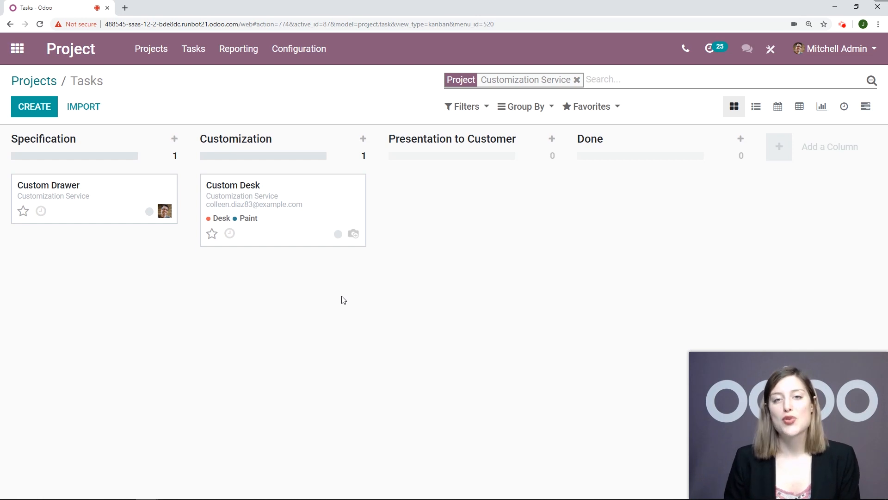
click(338, 233)
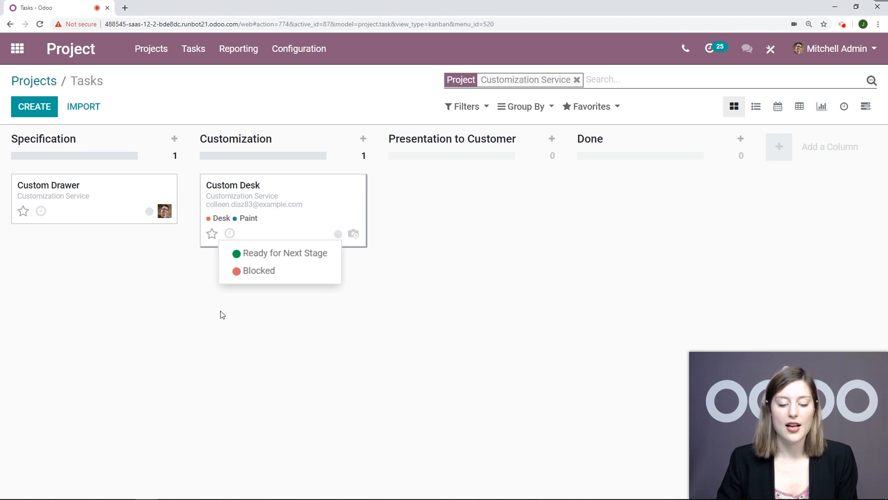
click(332, 340)
Open the Custom Drawer task, review its status options, move it to the Customization stage and return to the task board.
click(98, 217)
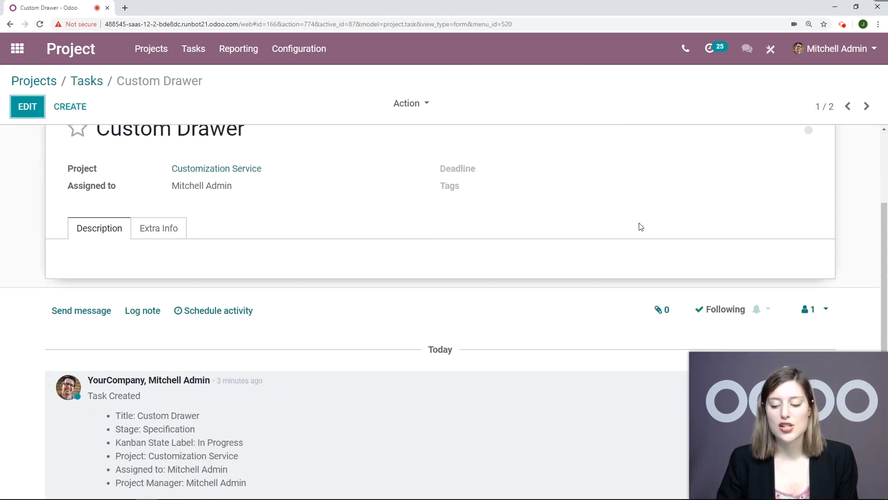
click(808, 222)
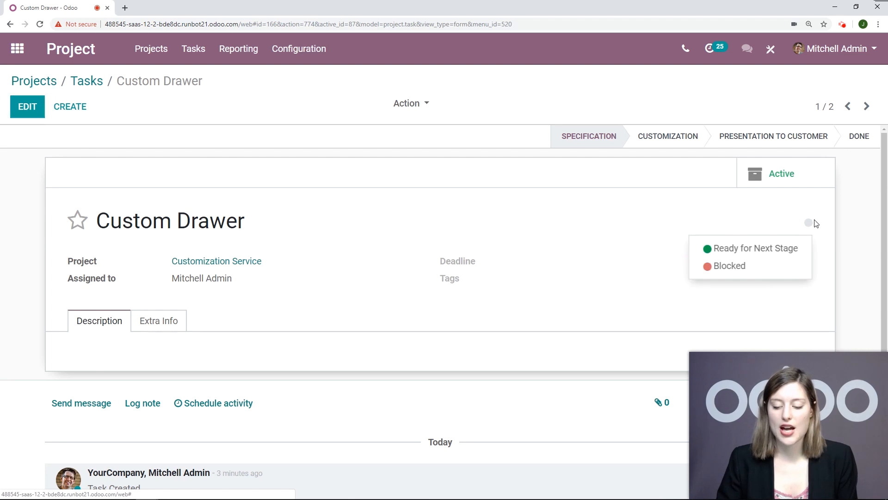
click(727, 204)
click(79, 221)
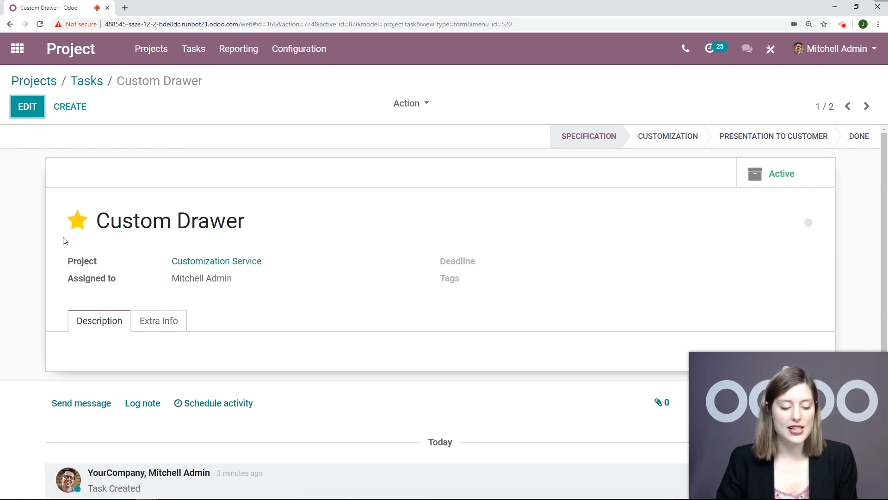
click(658, 139)
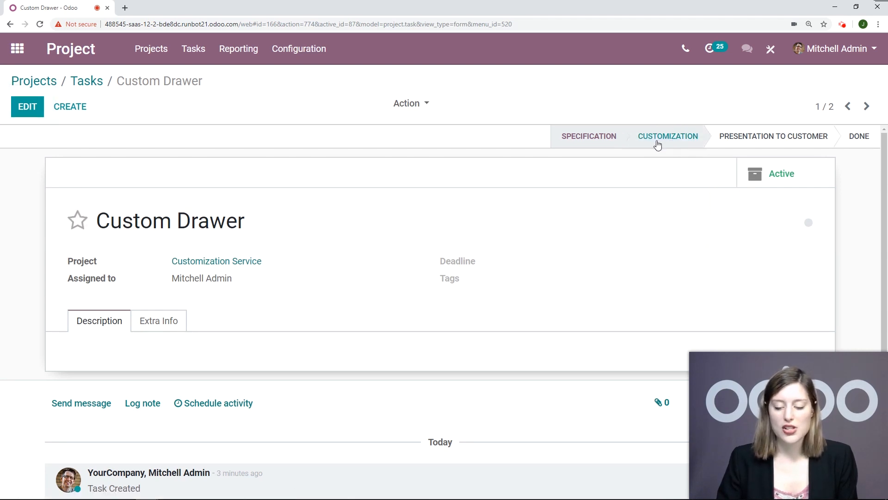
click(88, 82)
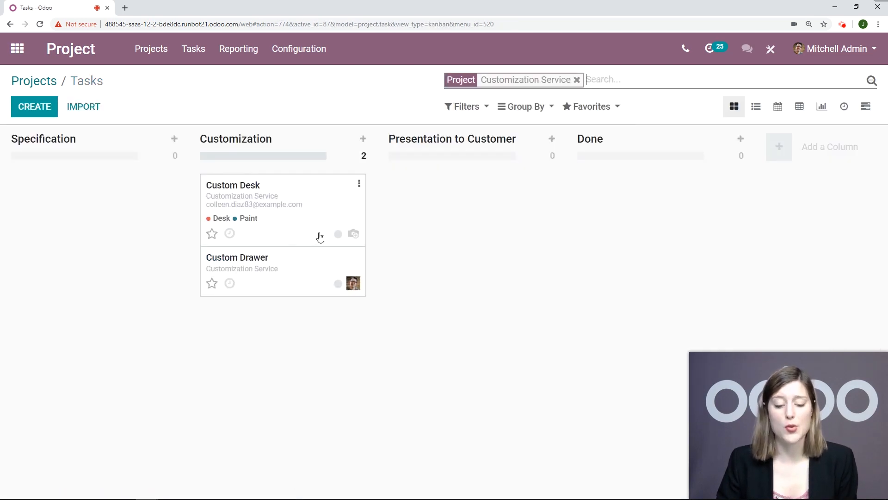
Check the status options of the Custom Desk task and open the settings of the Customization stage for editing.
click(339, 237)
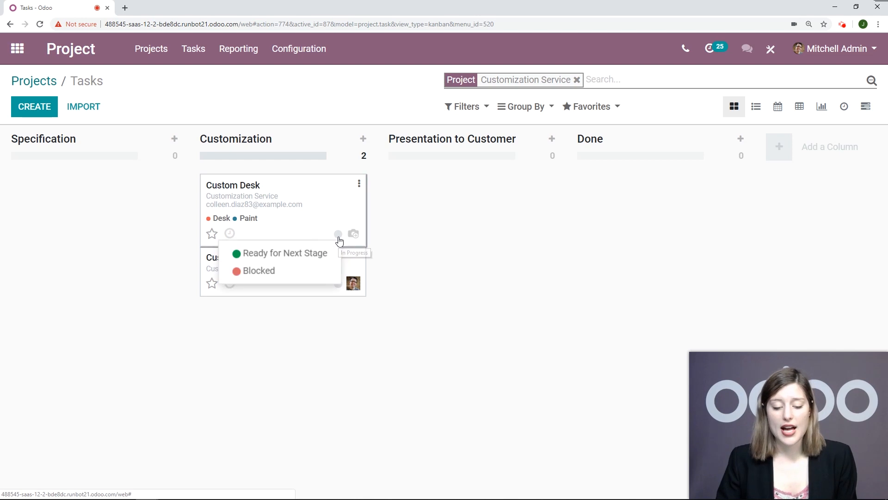
click(338, 234)
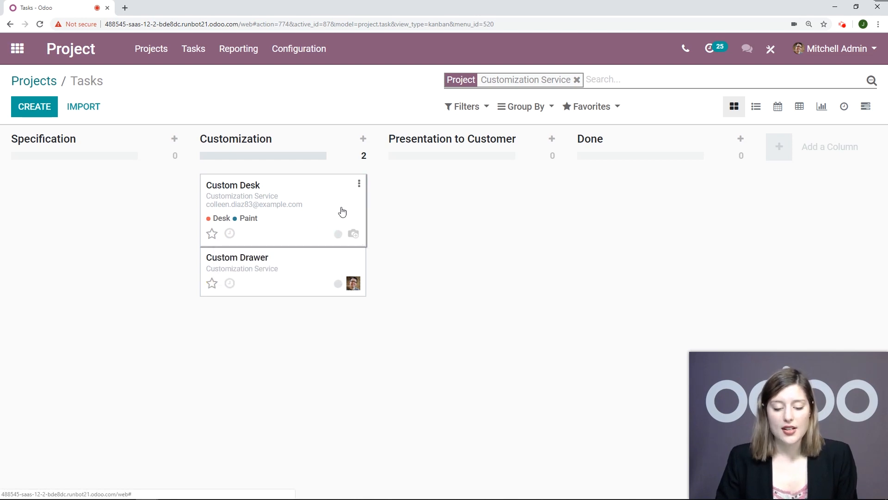
mouse_move(346, 141)
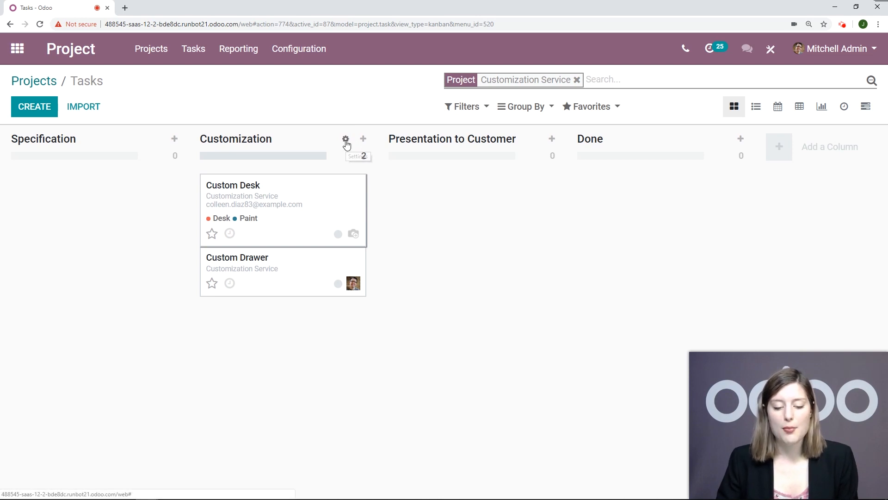
click(346, 140)
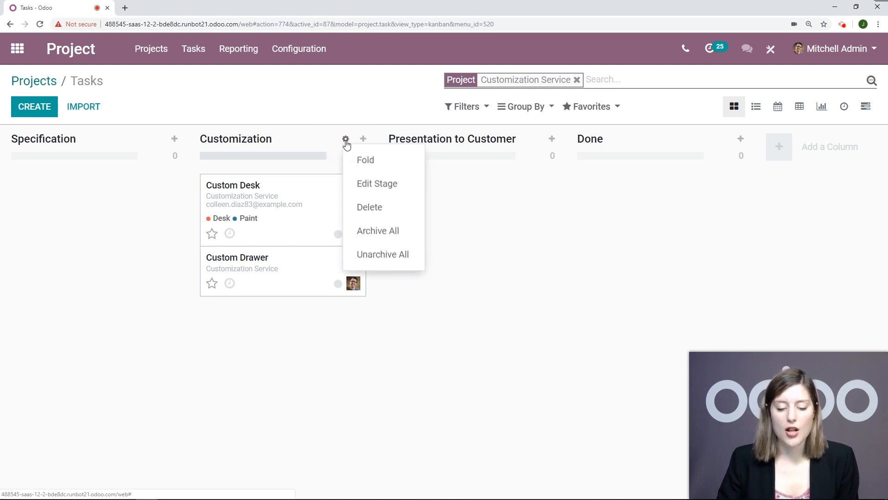
click(365, 185)
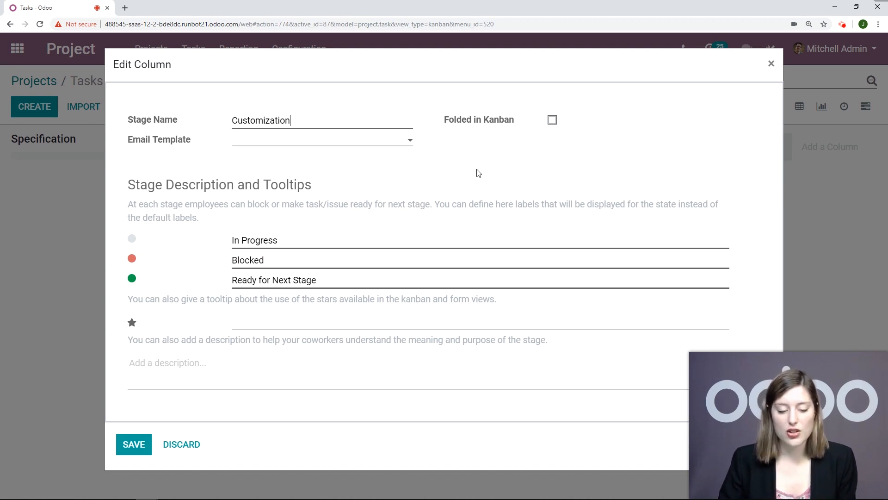
drag(284, 120, 231, 130)
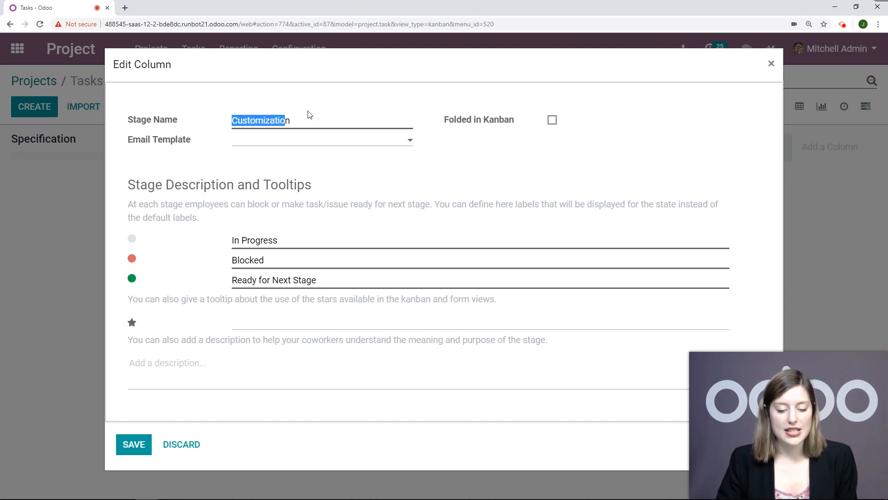
click(310, 114)
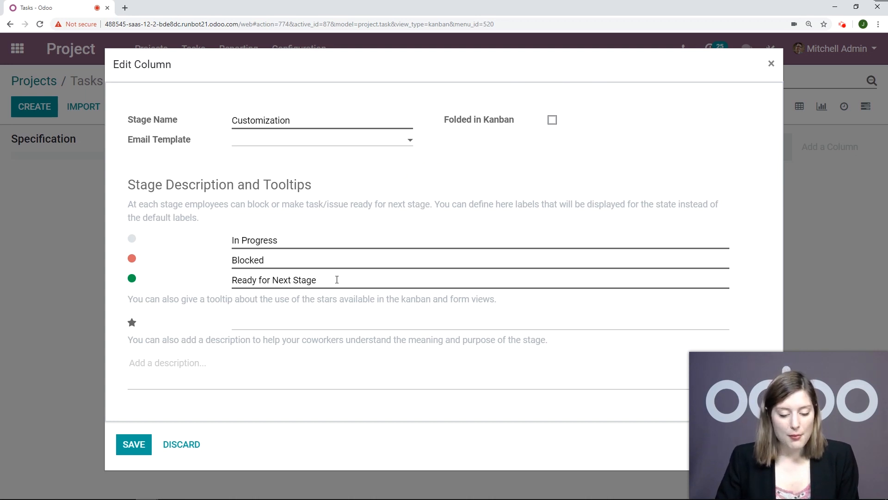
Relabel the Customization stage's green status as G2G, save the stage and check the label in the Custom Desk task's status options.
drag(337, 280, 215, 279)
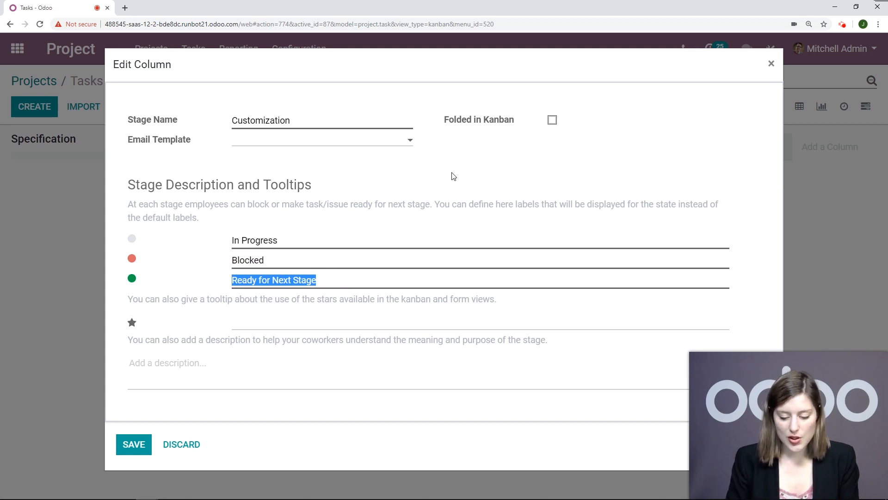
key(BackSpace)
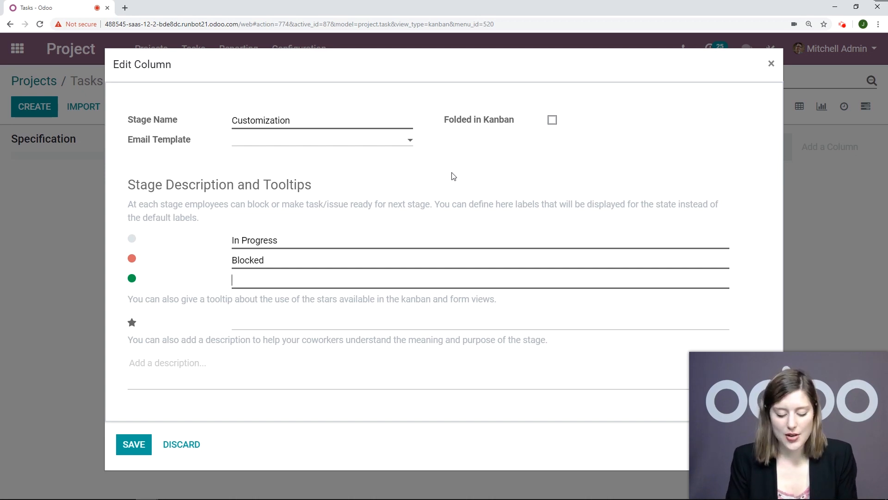
text(G2G)
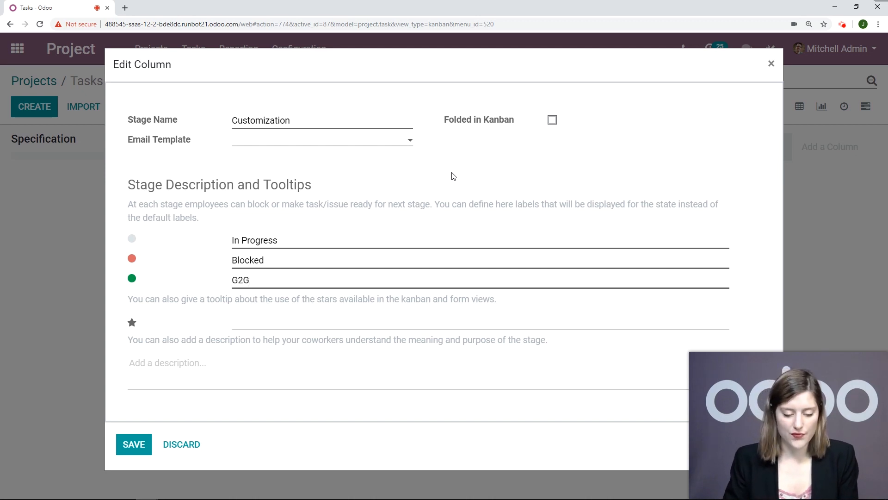
click(142, 450)
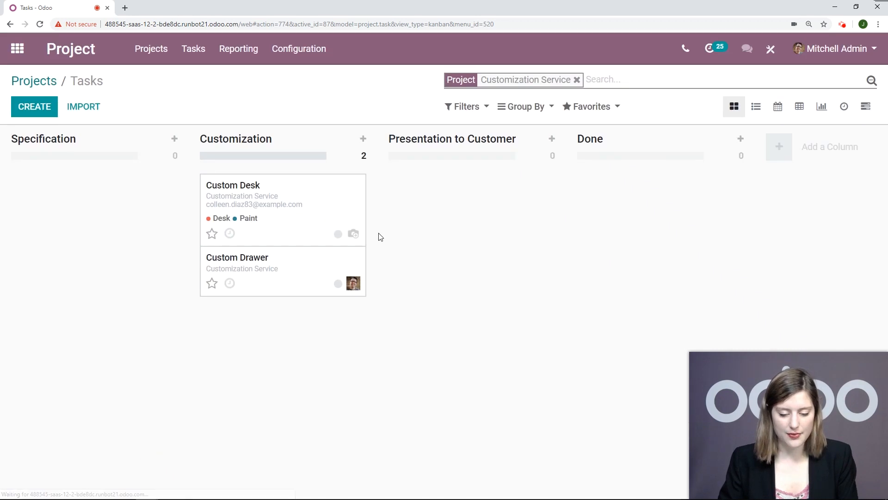
click(338, 233)
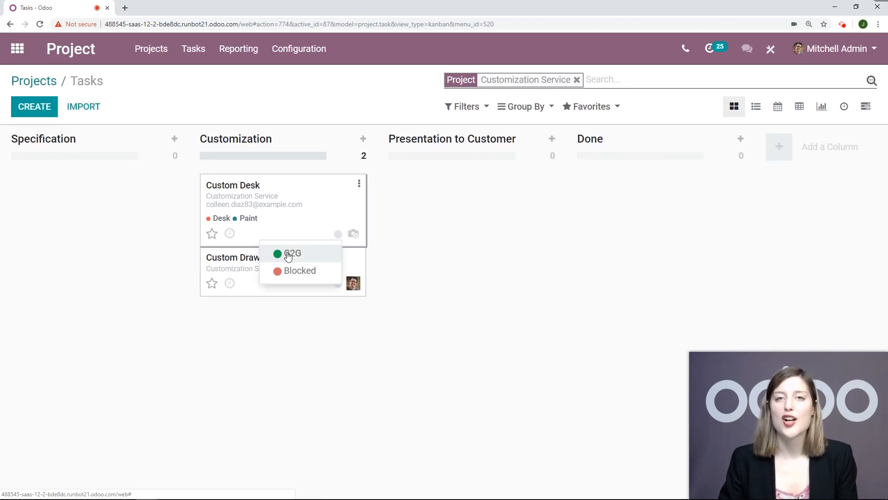
click(426, 209)
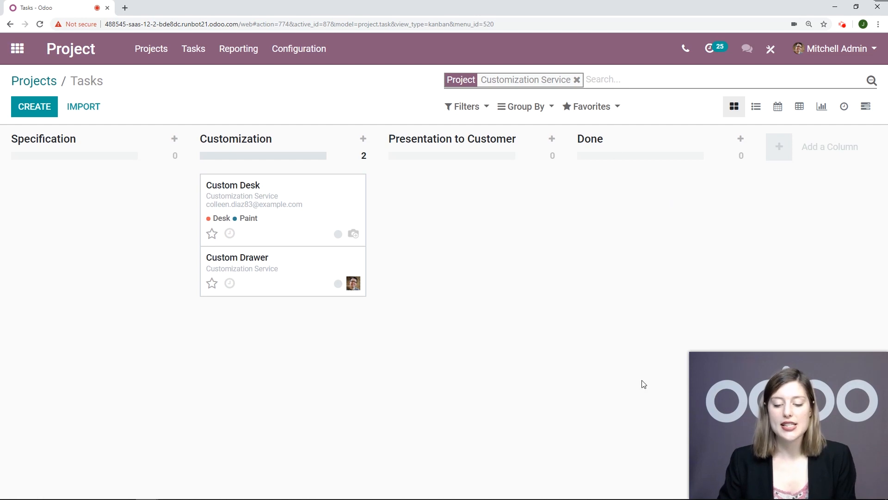
Fold the Done column on the task board and unfold it again.
click(723, 138)
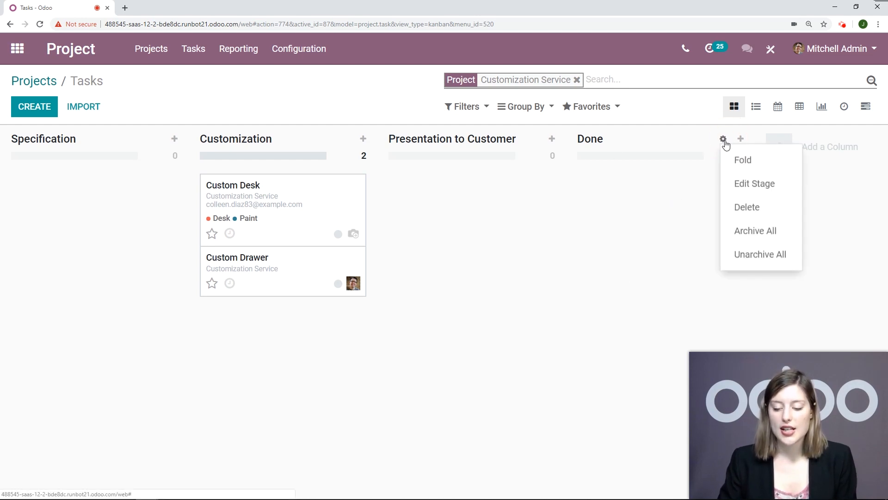
click(754, 162)
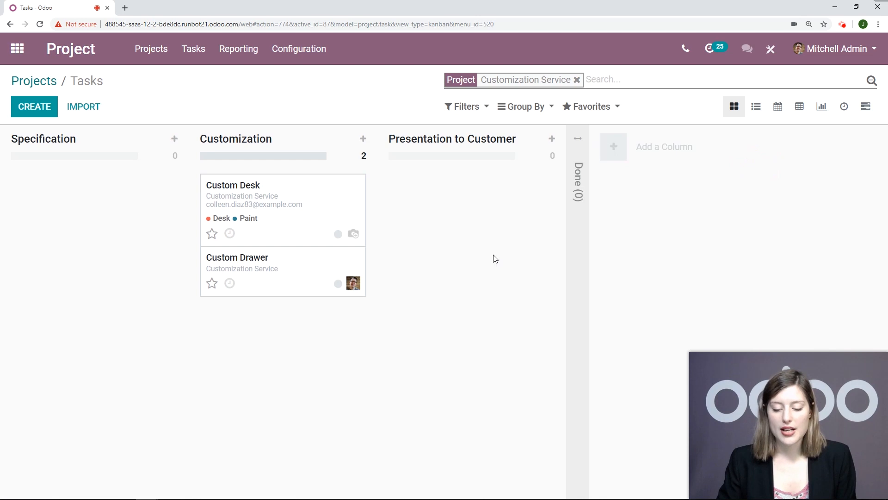
click(585, 221)
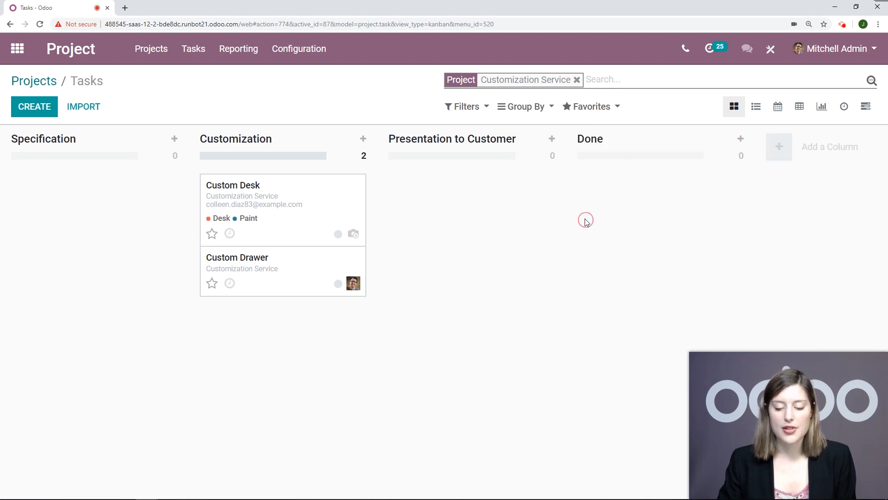
Edit the Done stage to enable Folded in Kanban and save the stage.
click(723, 138)
click(728, 183)
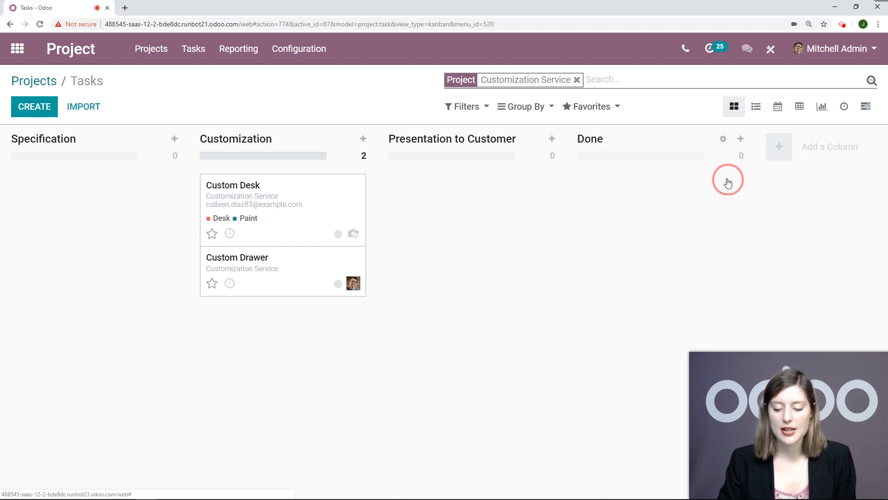
click(552, 121)
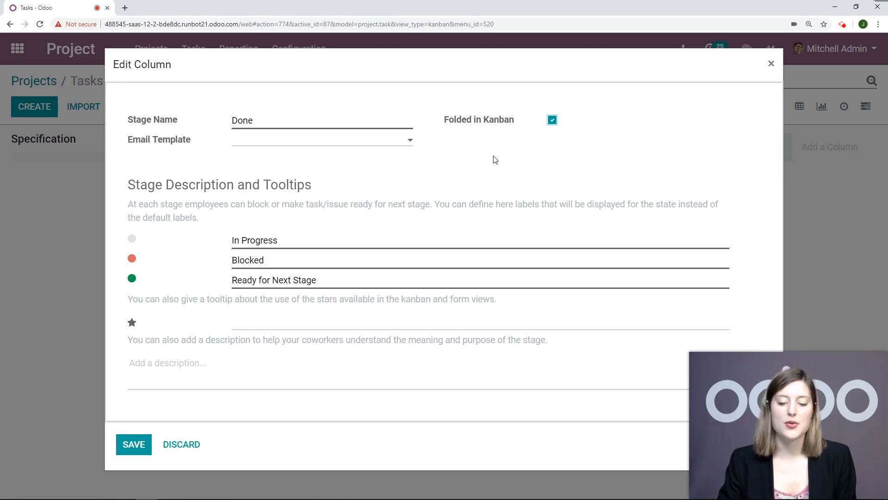
click(133, 444)
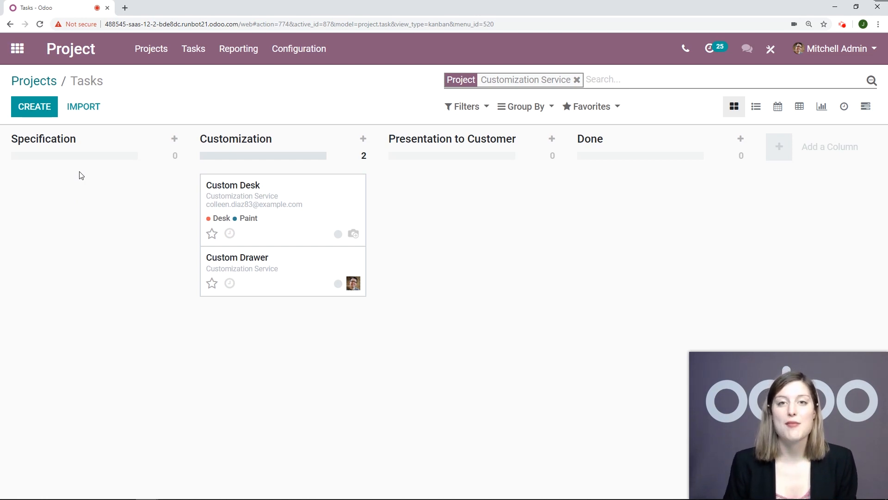
Return to the projects overview and open the Customization Service project's settings for editing.
click(21, 86)
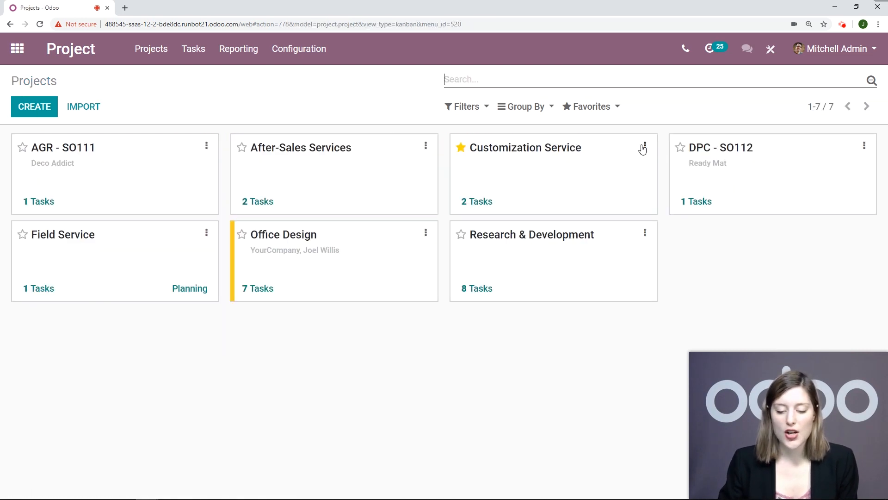
click(644, 146)
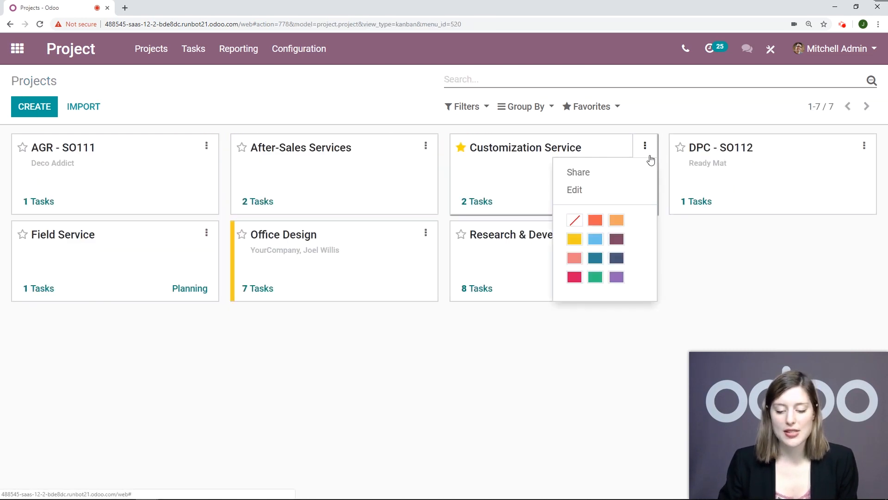
click(593, 196)
scroll(416, 139, down, 1)
scroll(416, 139, up, 1)
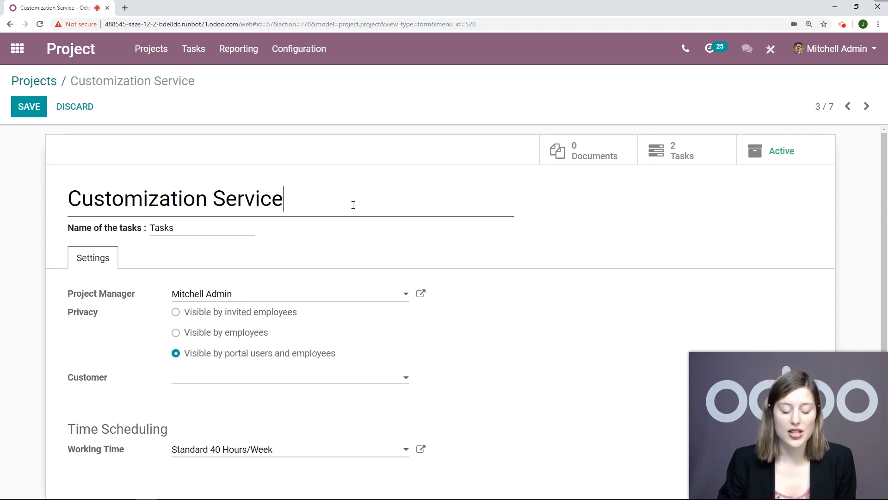
Set the name of the tasks in the Customization Service project to Custos.
scroll(352, 205, down, 1)
drag(300, 152, 51, 159)
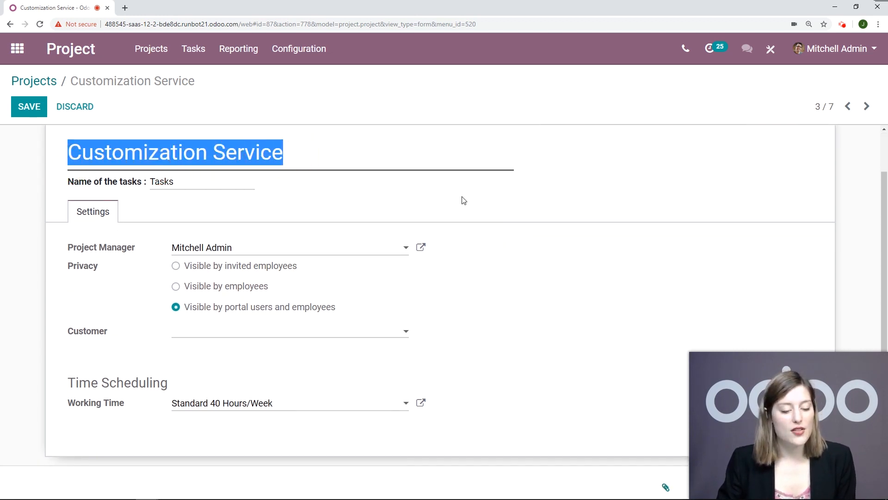
click(412, 194)
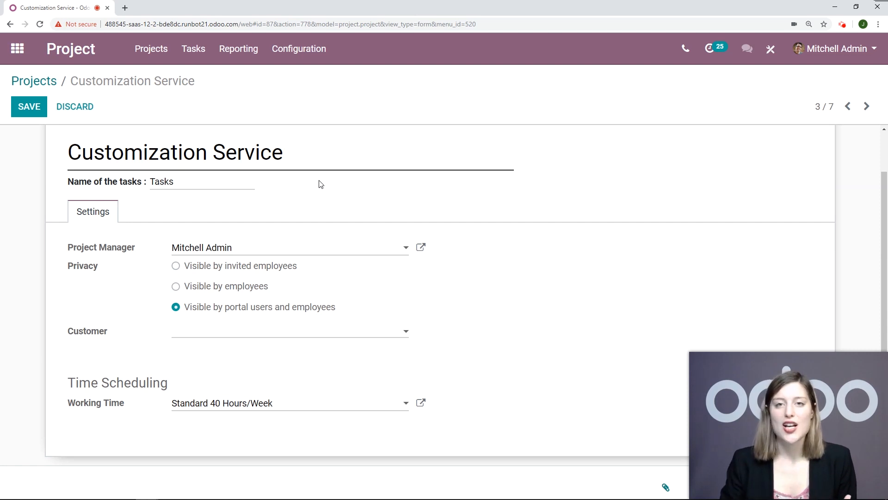
click(137, 182)
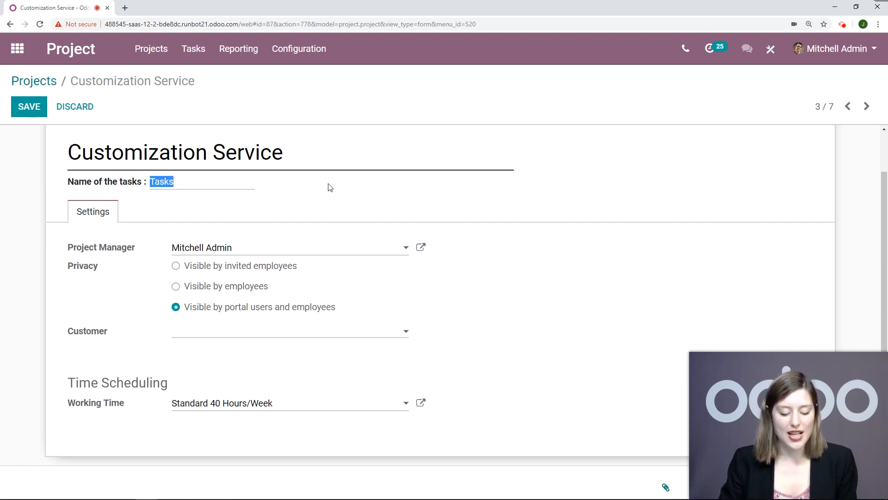
text(Custos)
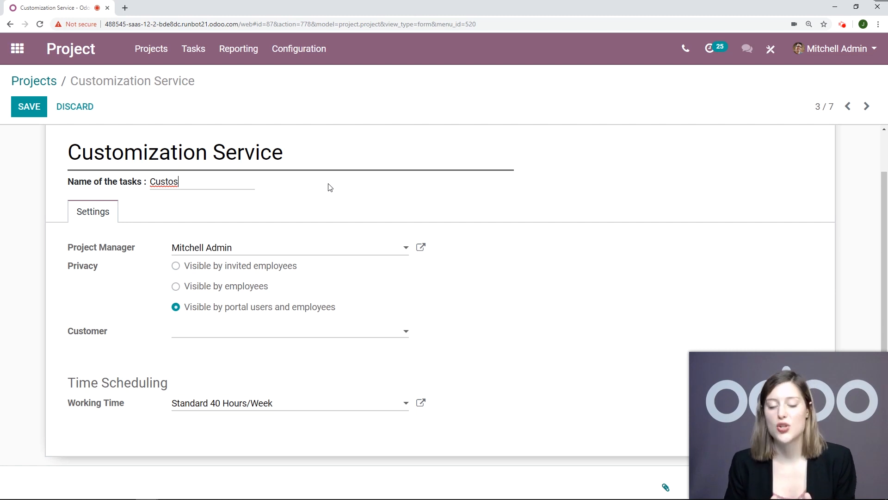
Review the available working time schedules without changing the selection, and save the project settings.
scroll(345, 204, down, 1)
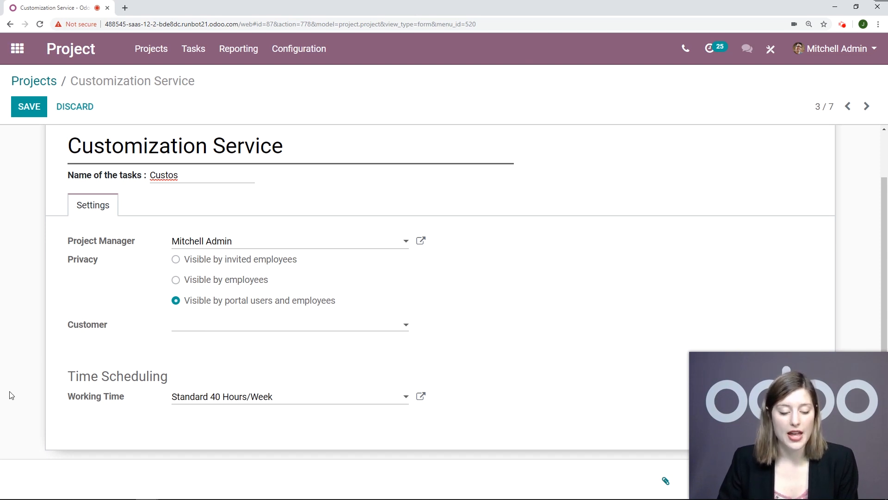
click(257, 401)
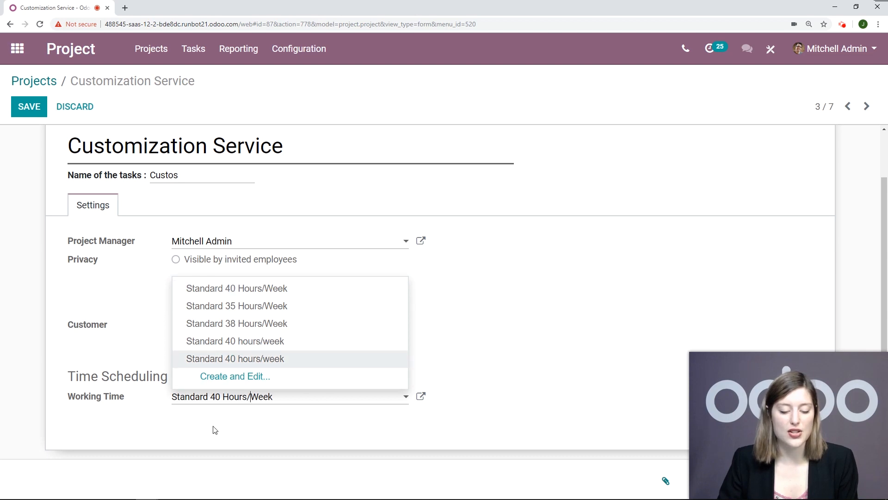
click(465, 351)
scroll(458, 351, up, 2)
click(29, 107)
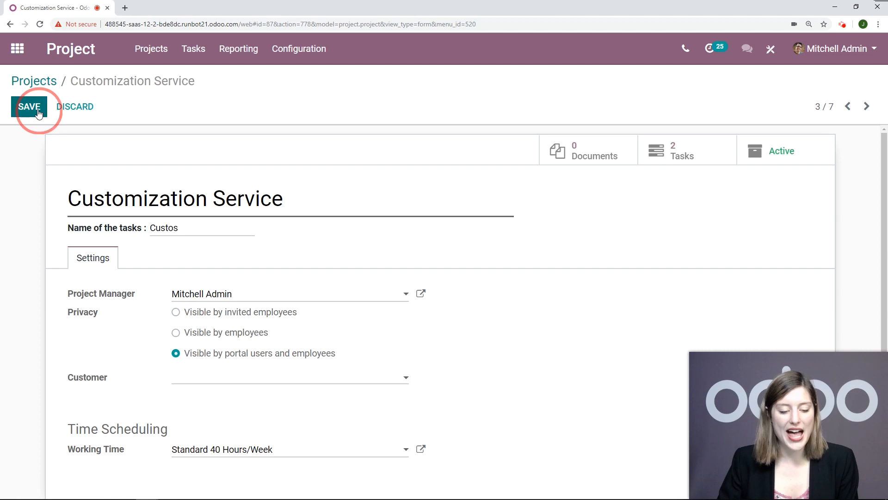